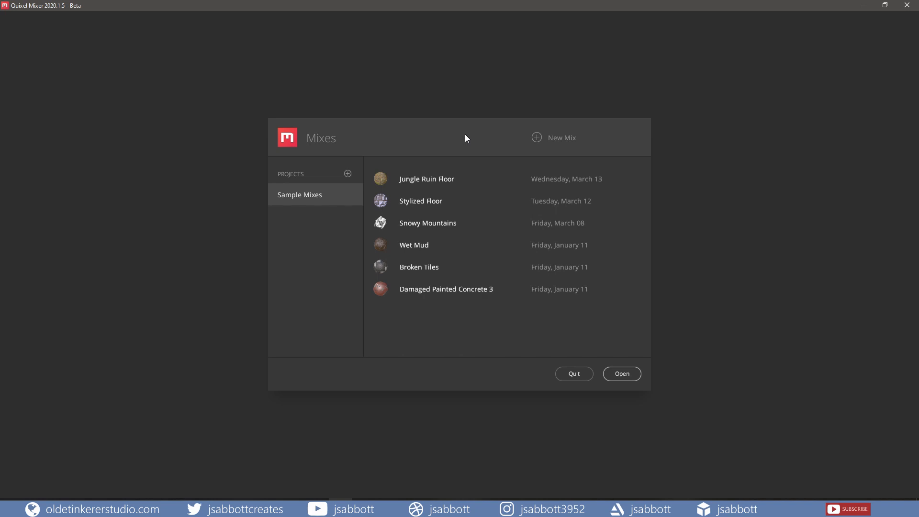
click(554, 139)
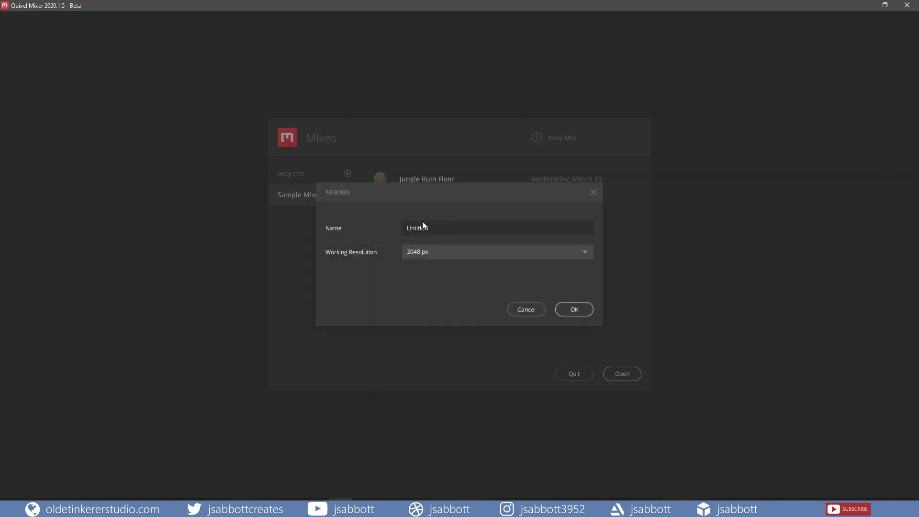
click(436, 252)
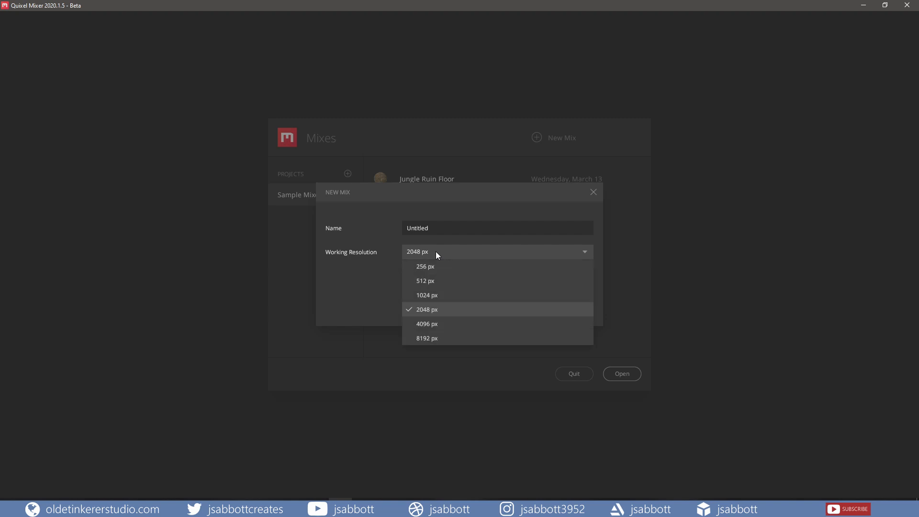
click(436, 252)
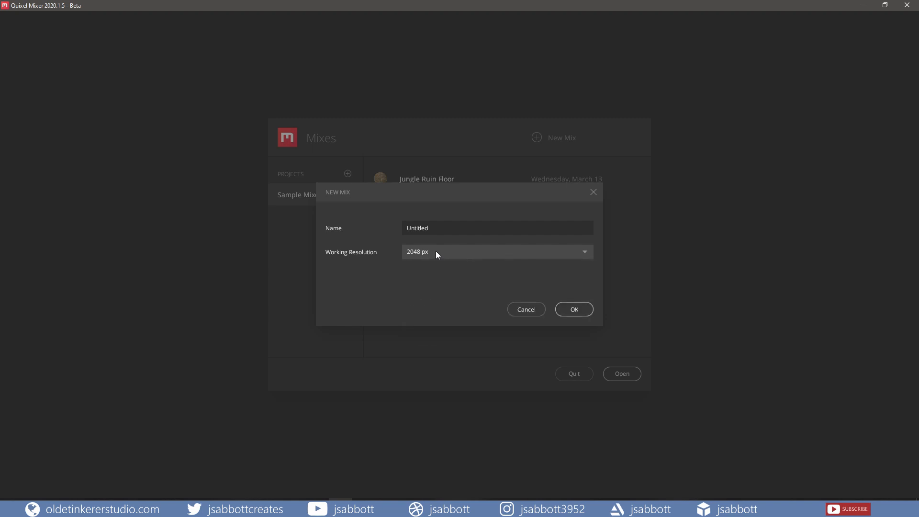
click(524, 312)
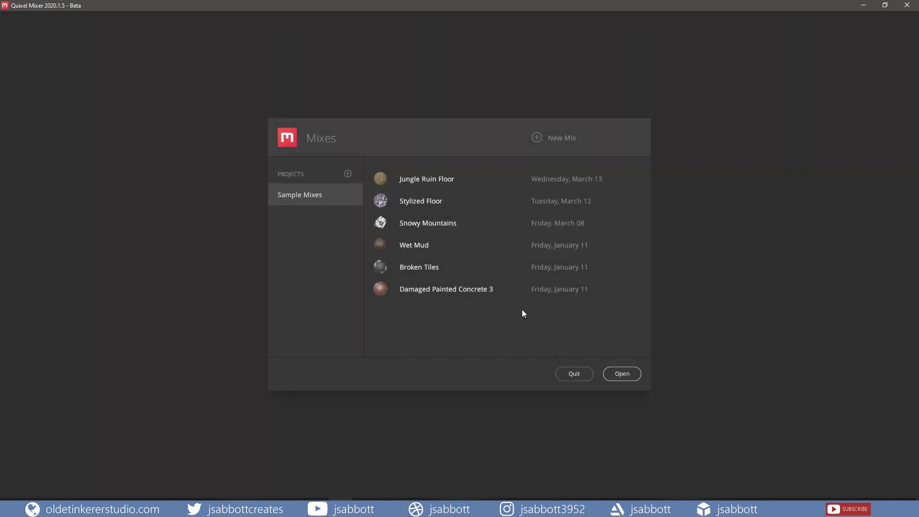
Step: Open the Broken Tiles mix from the Sample Mixes project and acknowledge the map conversion notice
click(416, 267)
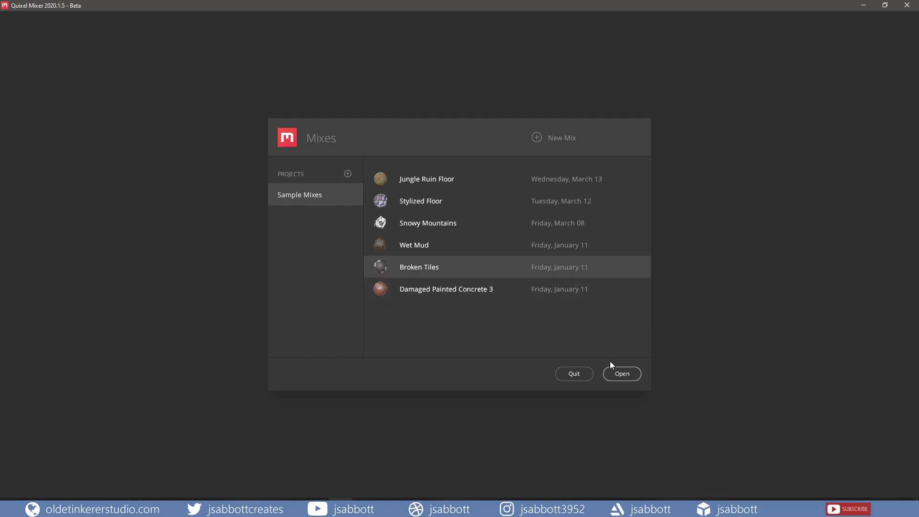
click(622, 374)
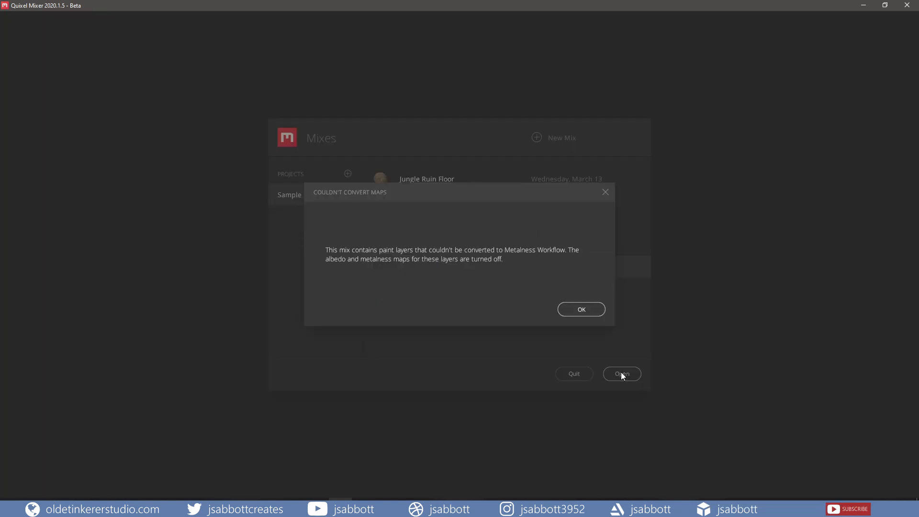
click(579, 312)
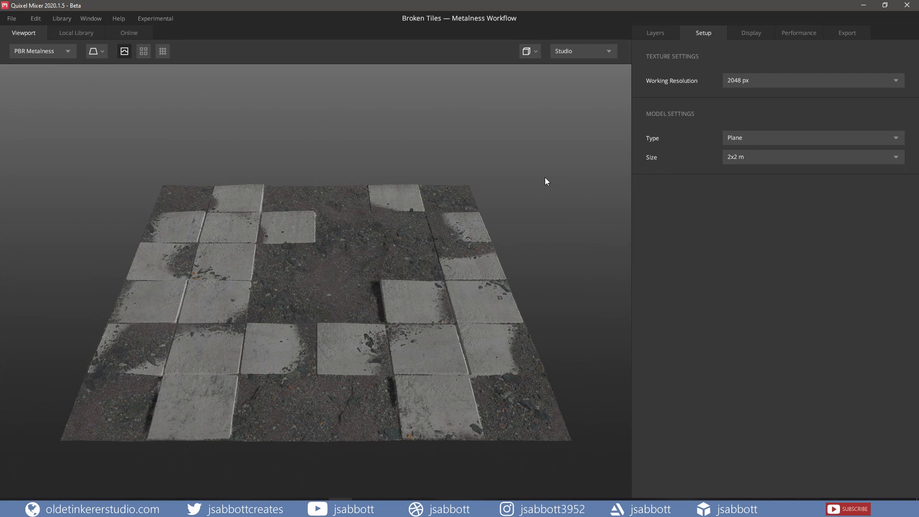
Step: Preview the tile surface's Roughness and Occlusion maps in the viewport and return to PBR Metalness
scroll(545, 178, down, 3)
scroll(545, 177, up, 5)
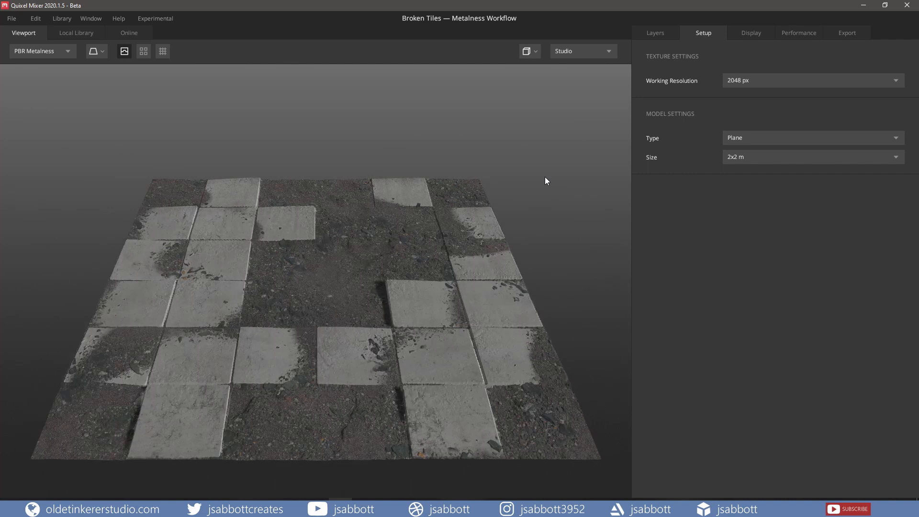
middle_drag(545, 177, 534, 151)
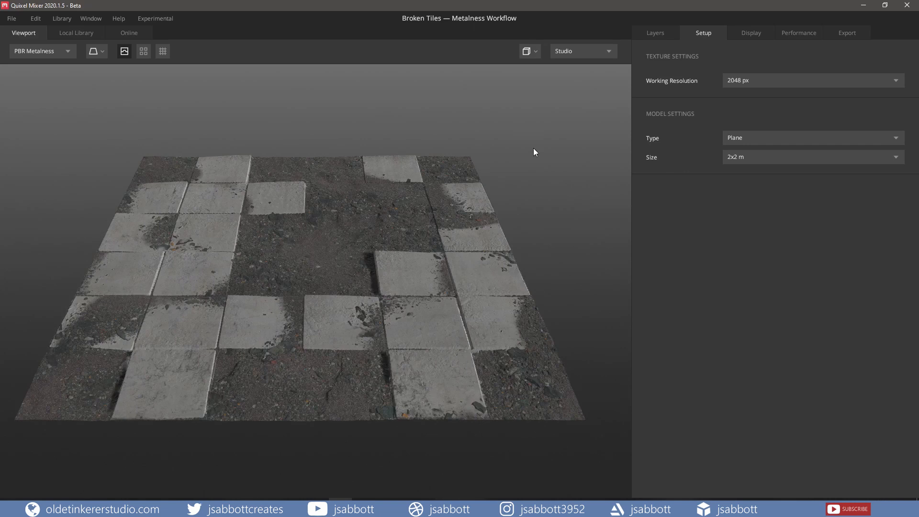
mouse_move(533, 150)
mouse_down()
mouse_move(504, 168)
mouse_move(556, 129)
mouse_move(531, 156)
mouse_up()
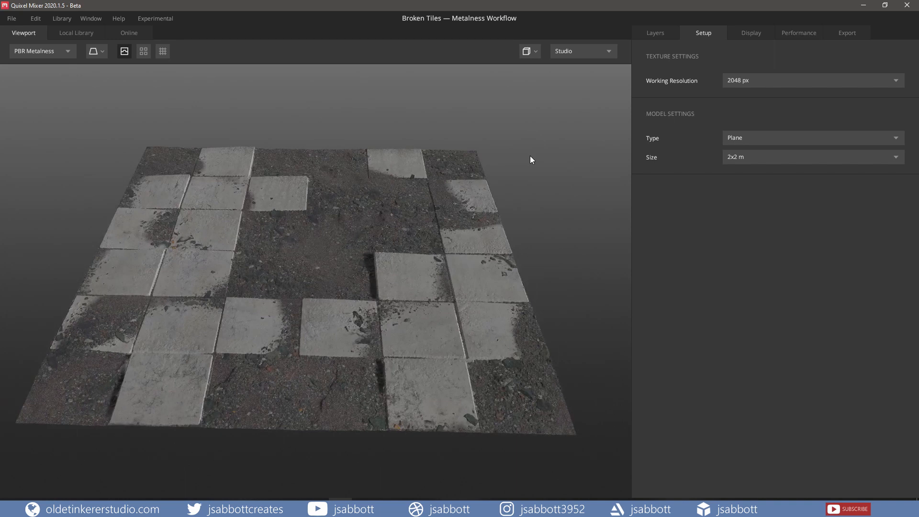
drag(530, 156, 535, 133)
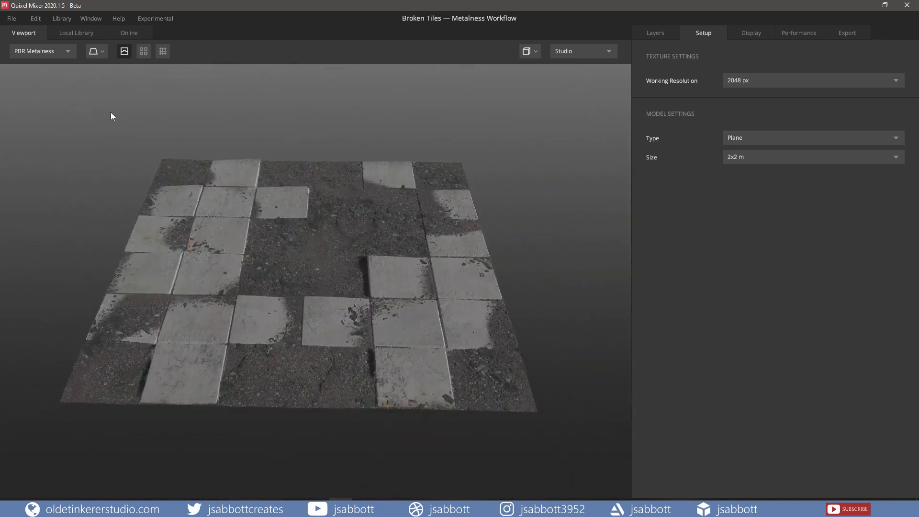
click(69, 54)
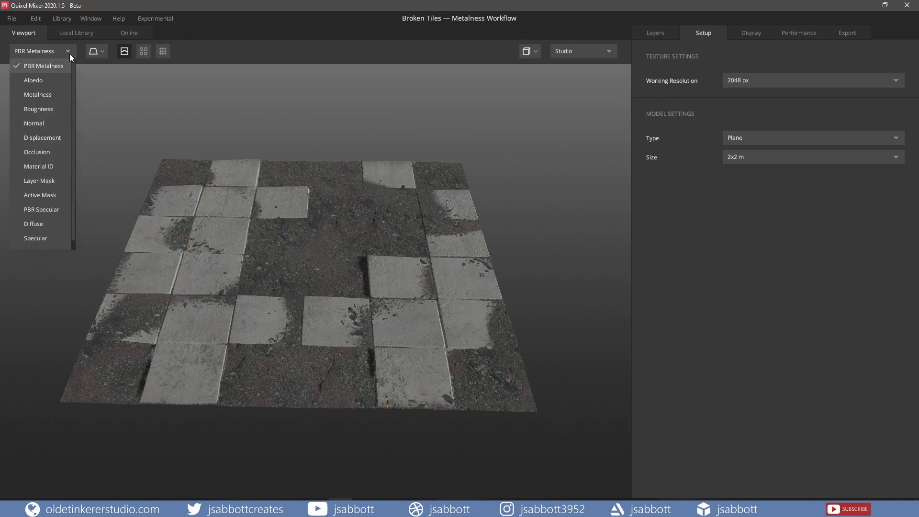
click(54, 109)
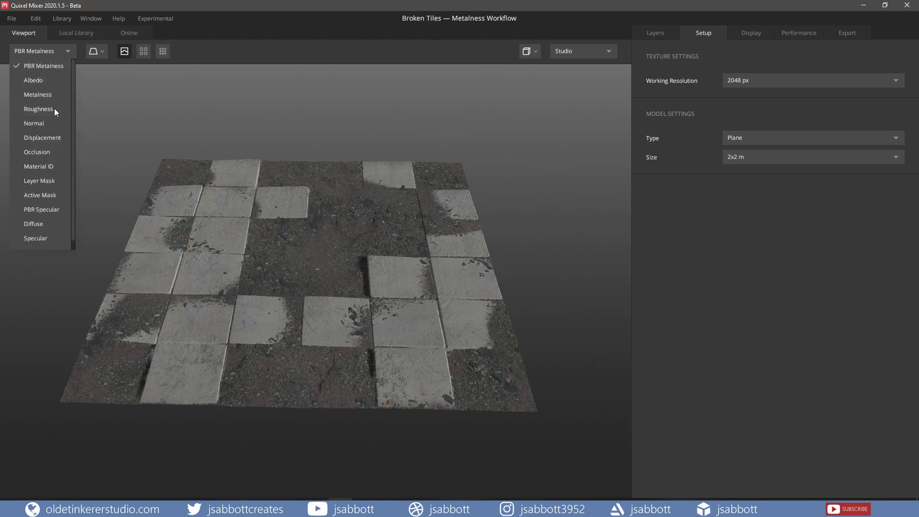
click(68, 53)
click(50, 154)
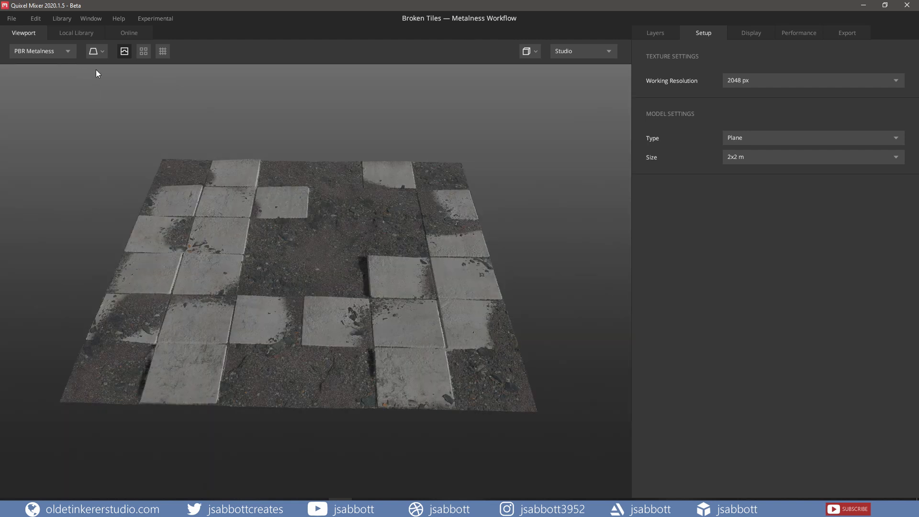
Step: Preview the material on the cube and sphere models, and return to the plane
click(102, 53)
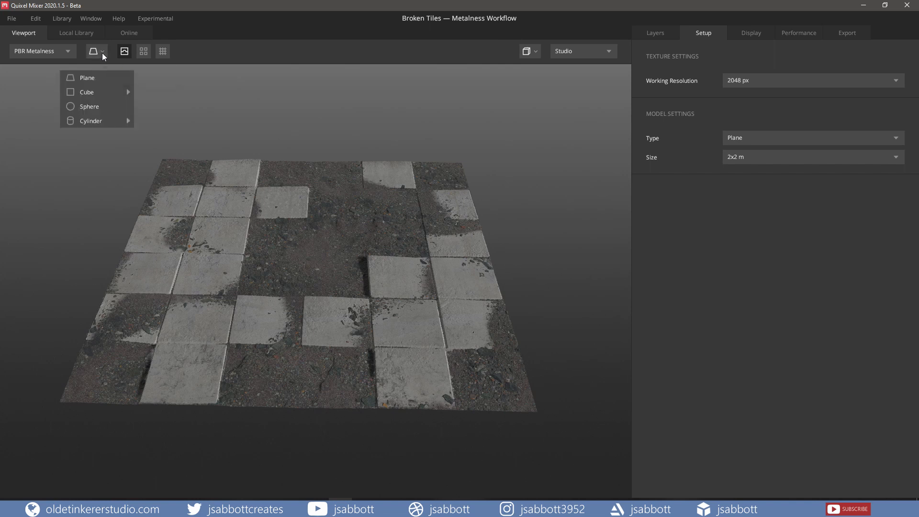
mouse_move(98, 91)
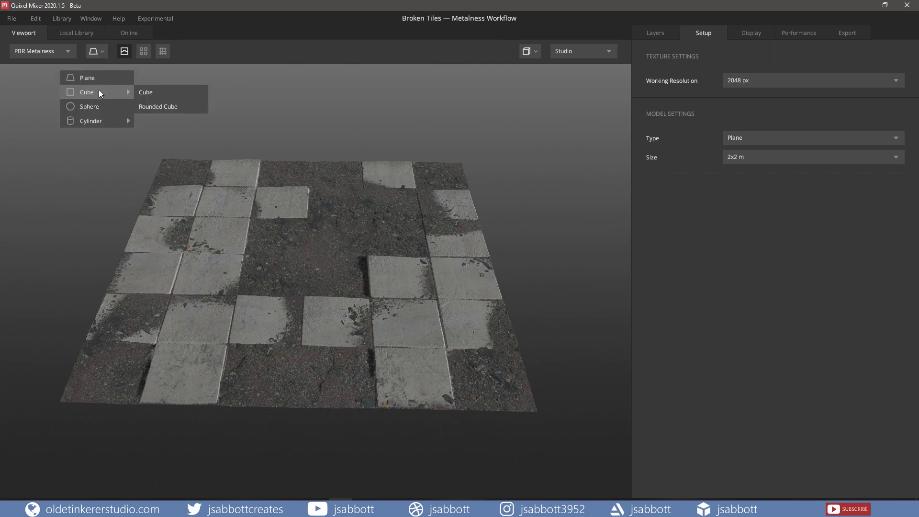
click(159, 92)
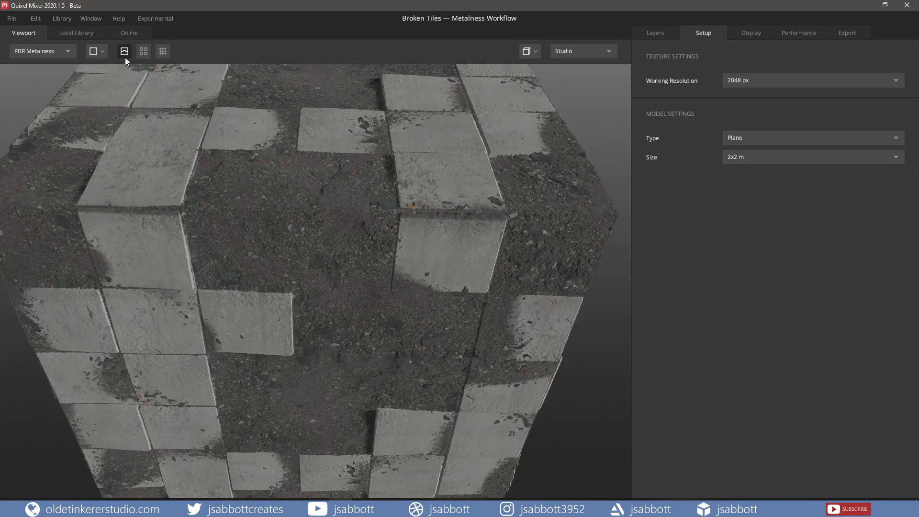
click(101, 50)
click(105, 106)
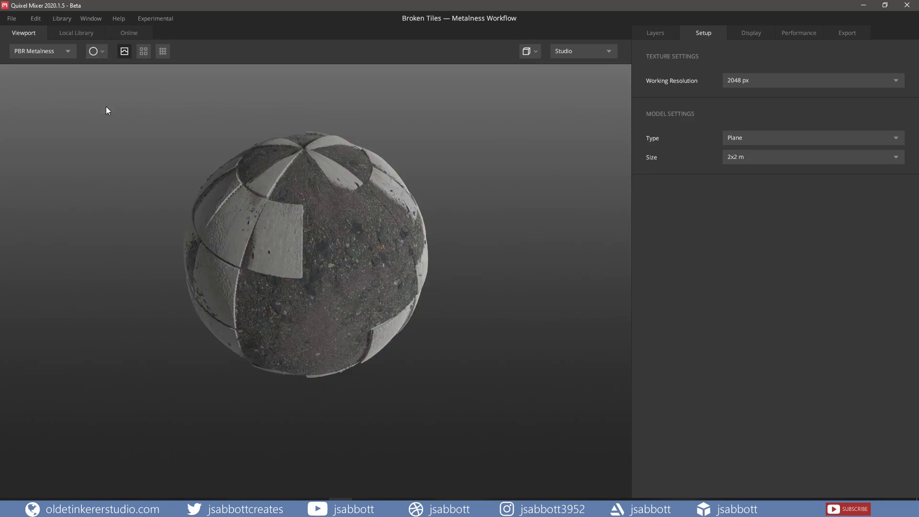
click(99, 51)
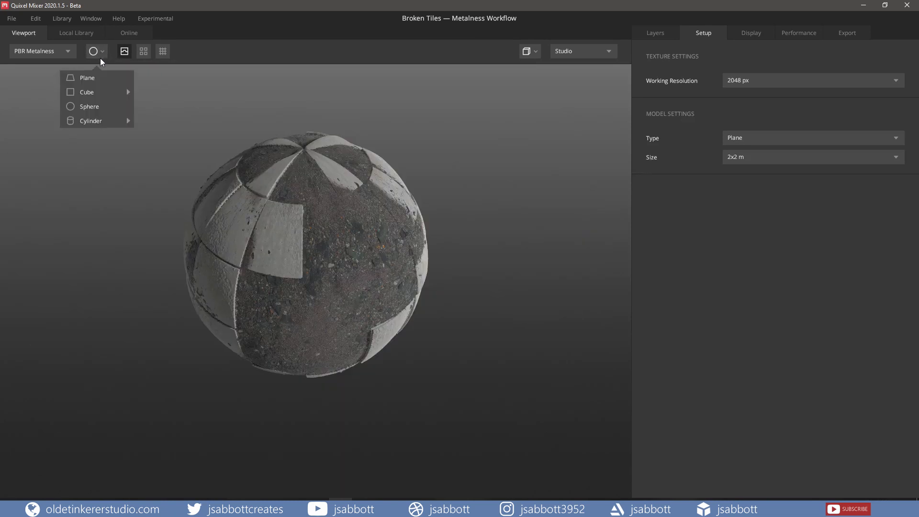
click(99, 77)
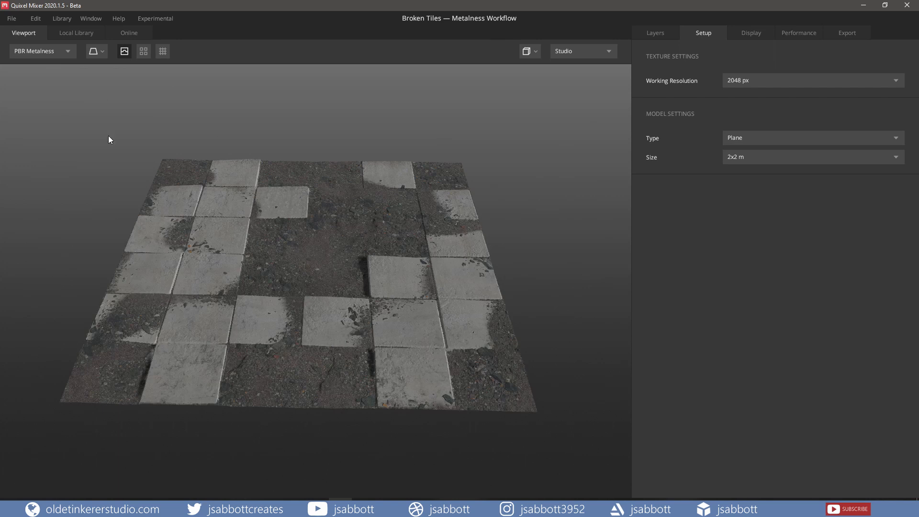
Step: Toggle the tiling preview on and off twice to examine how the broken tiles surface repeats
click(143, 52)
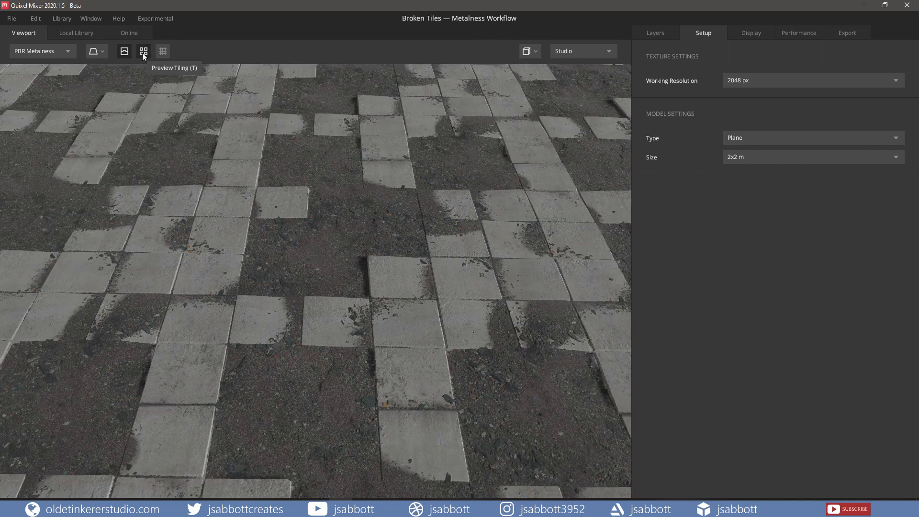
click(143, 51)
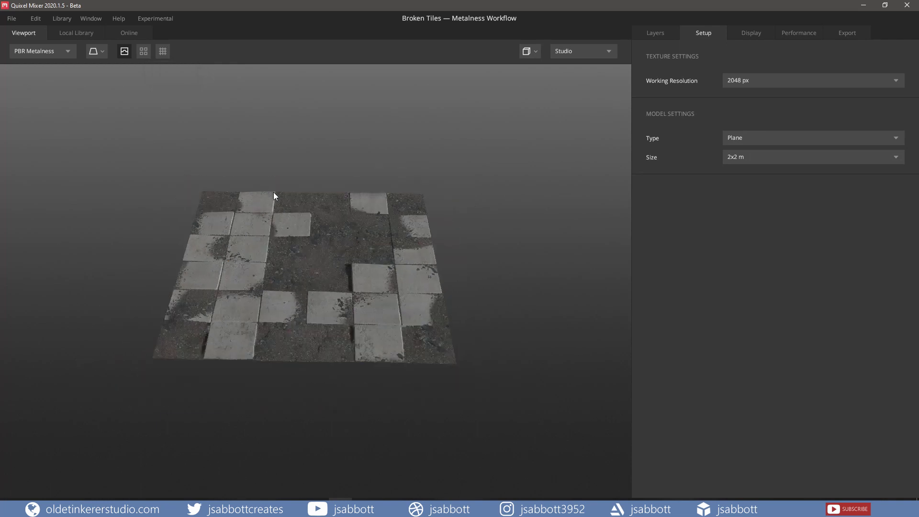
scroll(274, 192, down, 2)
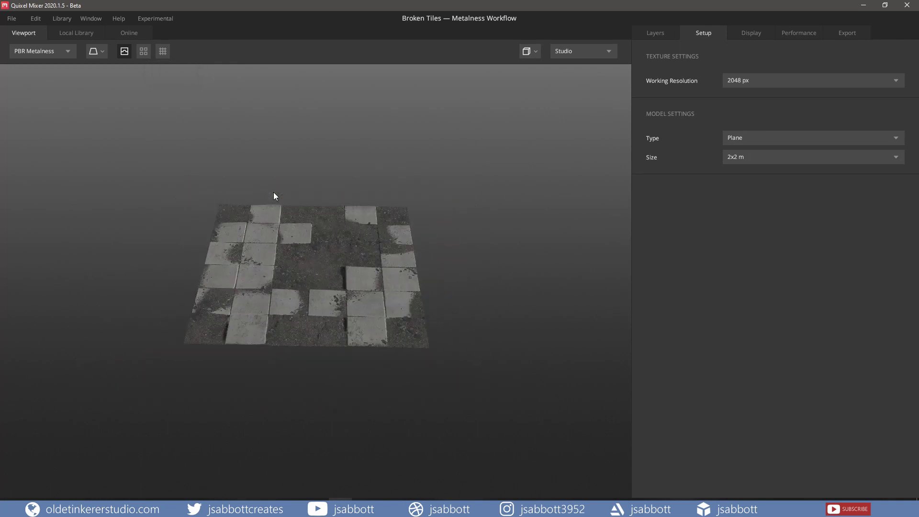
key(t)
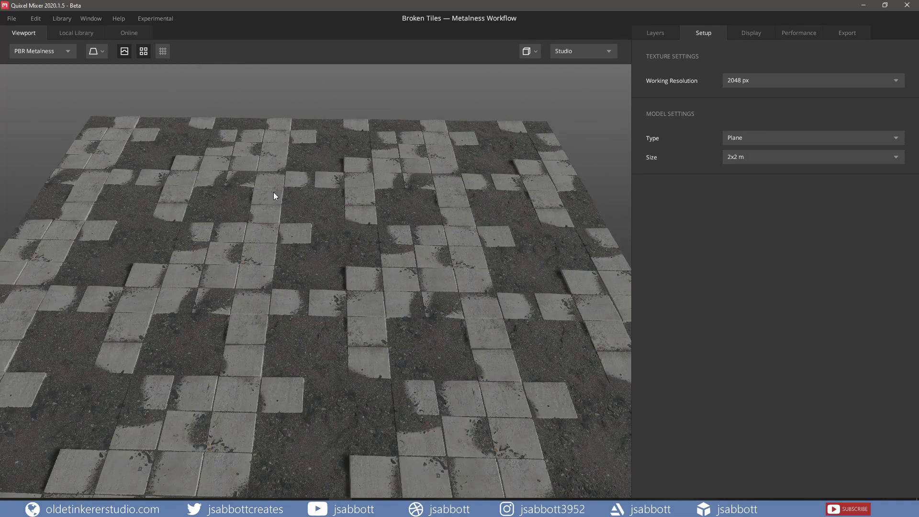
key(t)
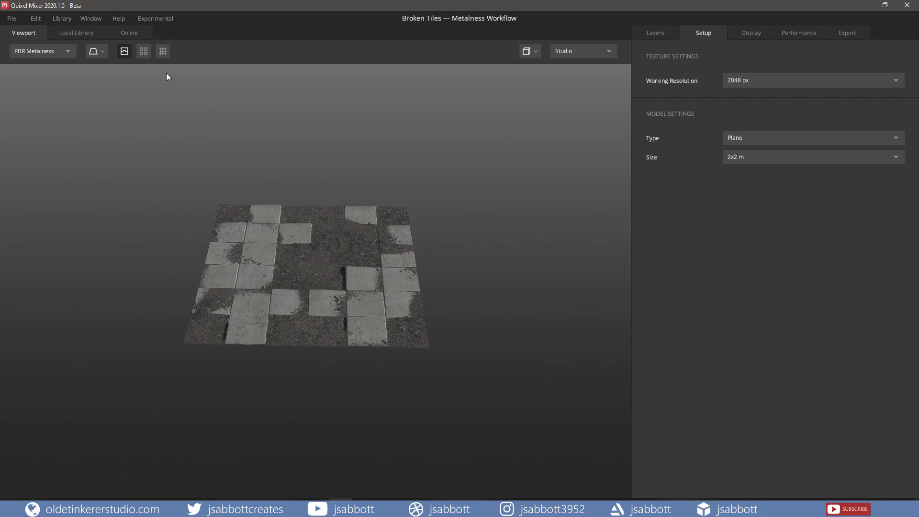
Step: Show and hide the reference grid around the tile plane
click(164, 52)
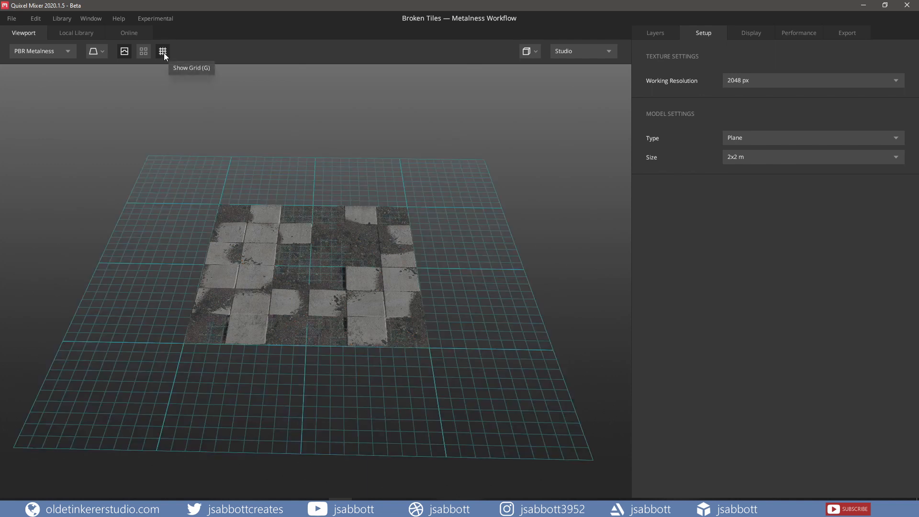
click(164, 52)
key(g)
key(g)
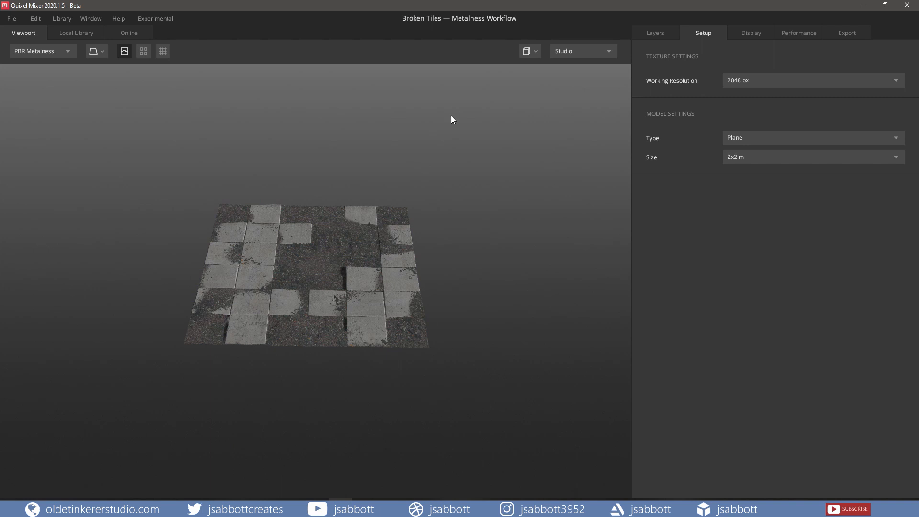
Step: View the tile plane through the Right View camera and return to the Perspective view
click(533, 54)
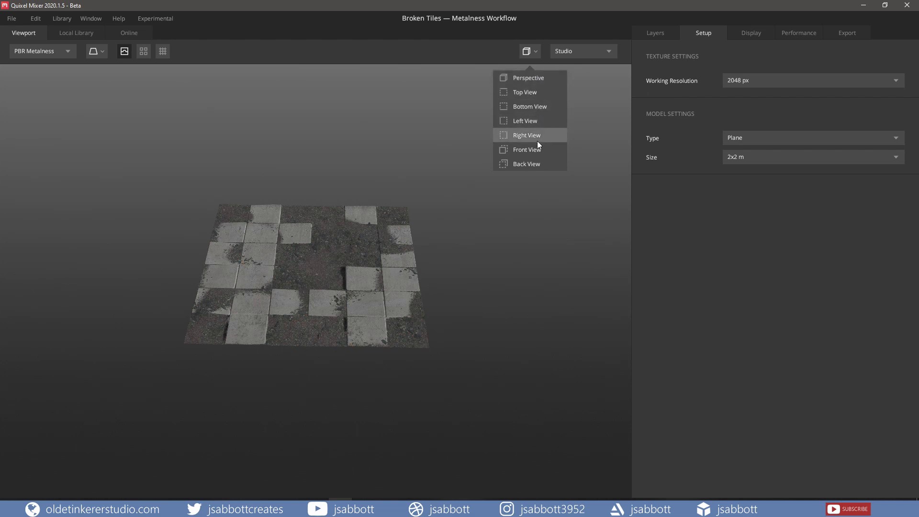
click(537, 138)
click(536, 54)
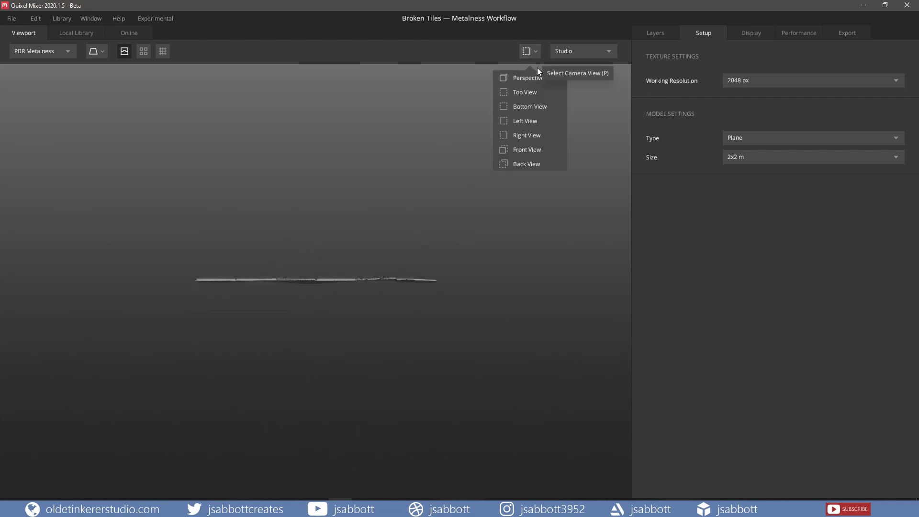
click(533, 78)
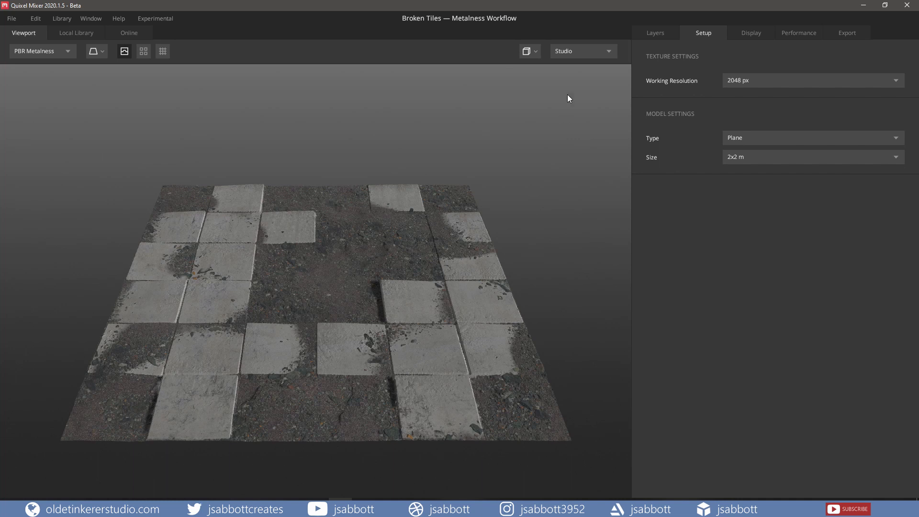
Step: Preview the surface under the Flourescent lighting environment and switch back to Studio
click(609, 54)
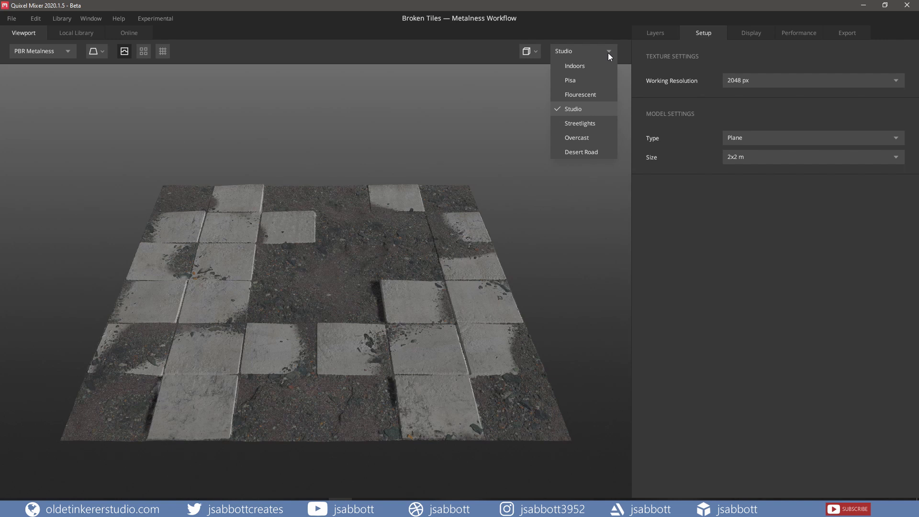
click(587, 95)
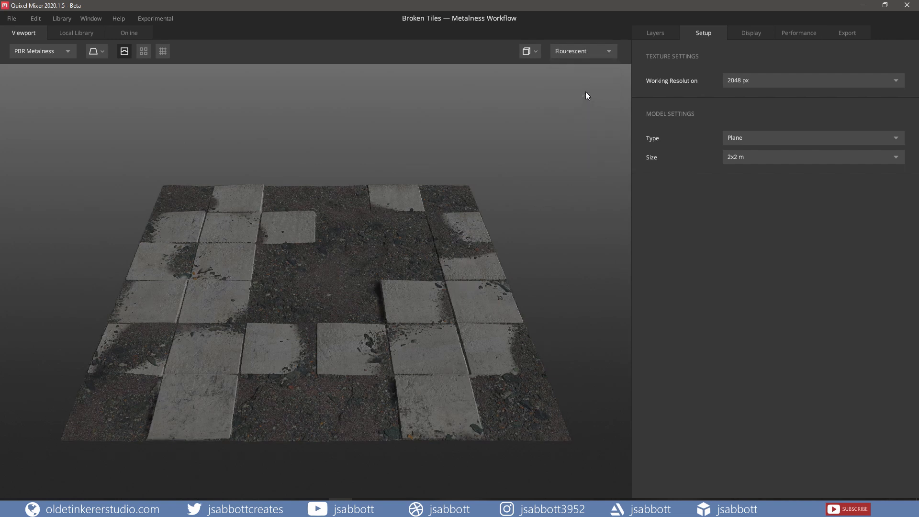
click(609, 53)
click(584, 111)
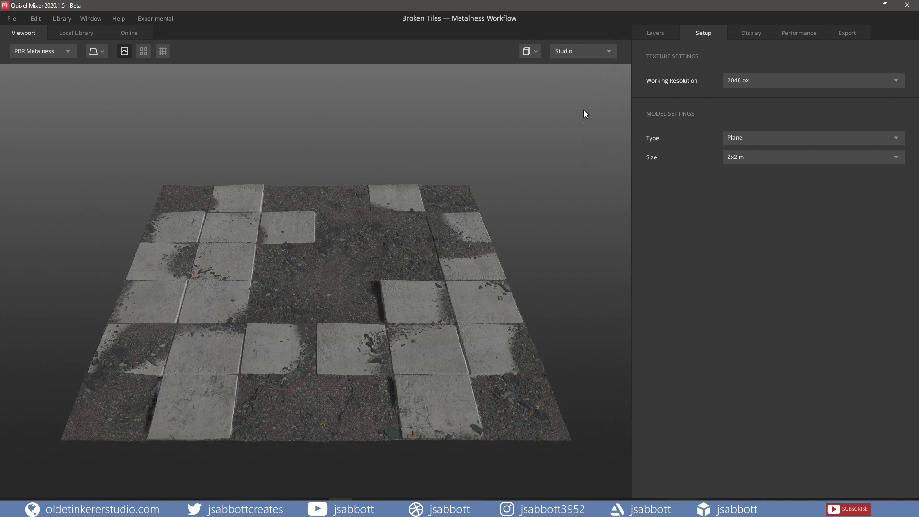
Step: Show the mix's layer stack and examine the settings of the Concrete Slab and Scuffs layers
click(659, 35)
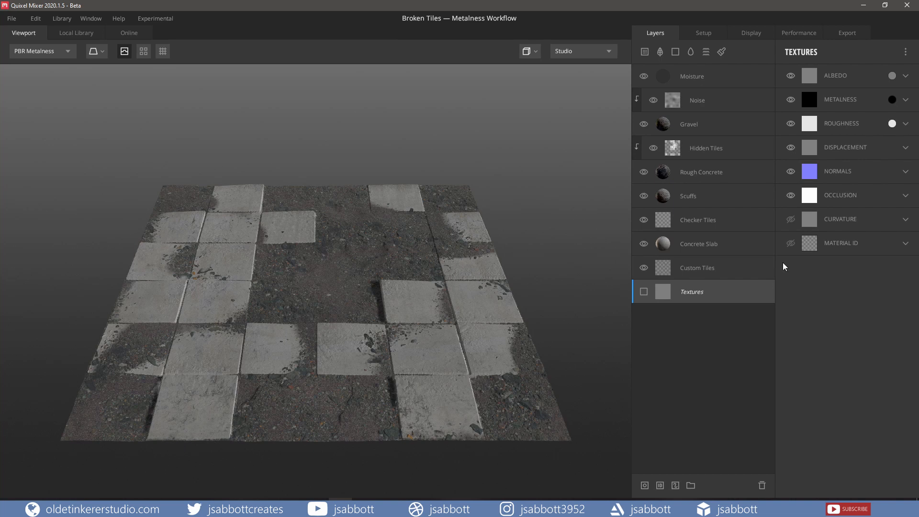
click(700, 247)
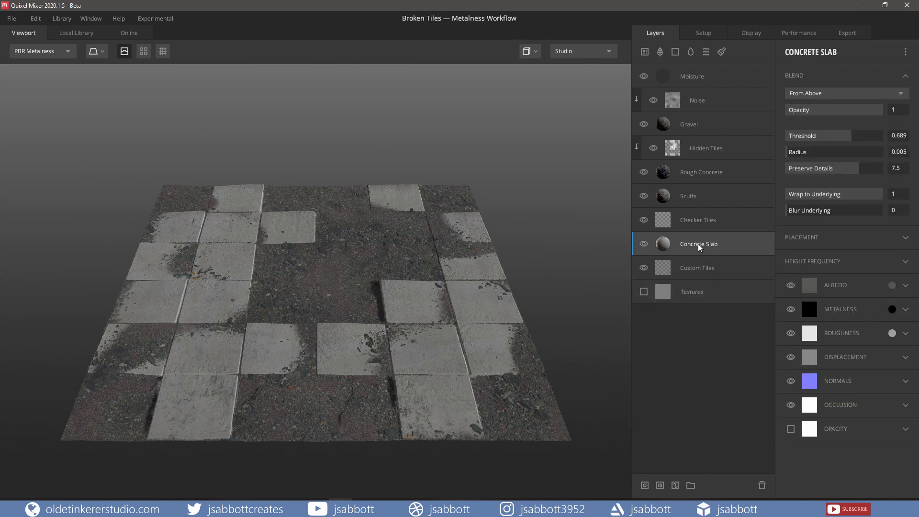
click(698, 204)
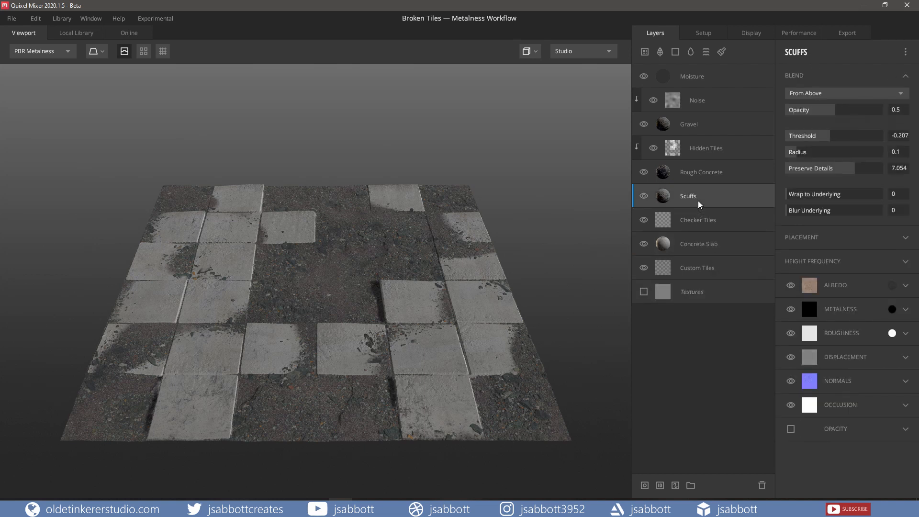
Step: Select the Gravel layer, lower its blend Threshold slightly, and restore the Threshold to its default of 0
click(713, 127)
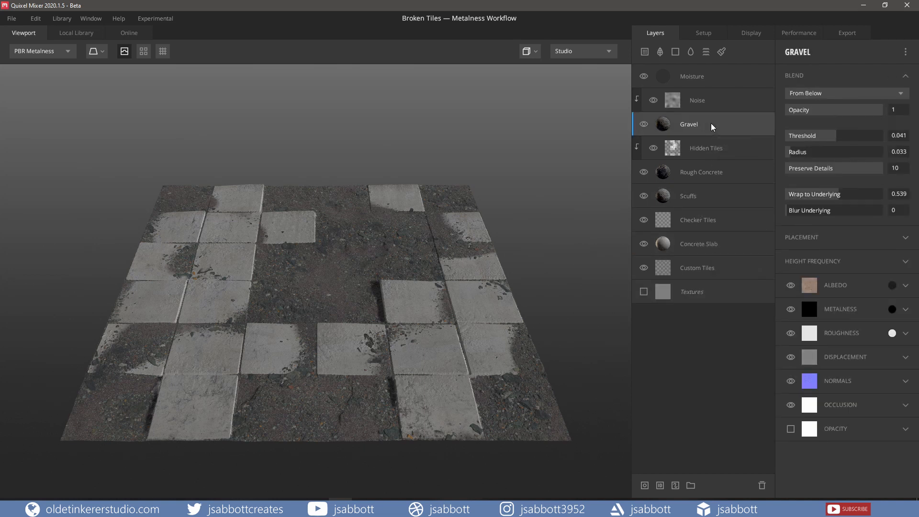
right_click(842, 140)
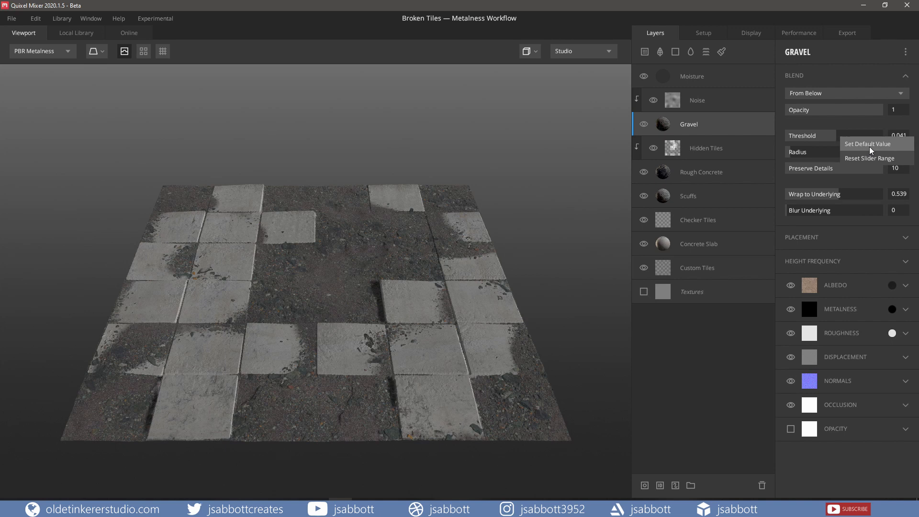
click(702, 343)
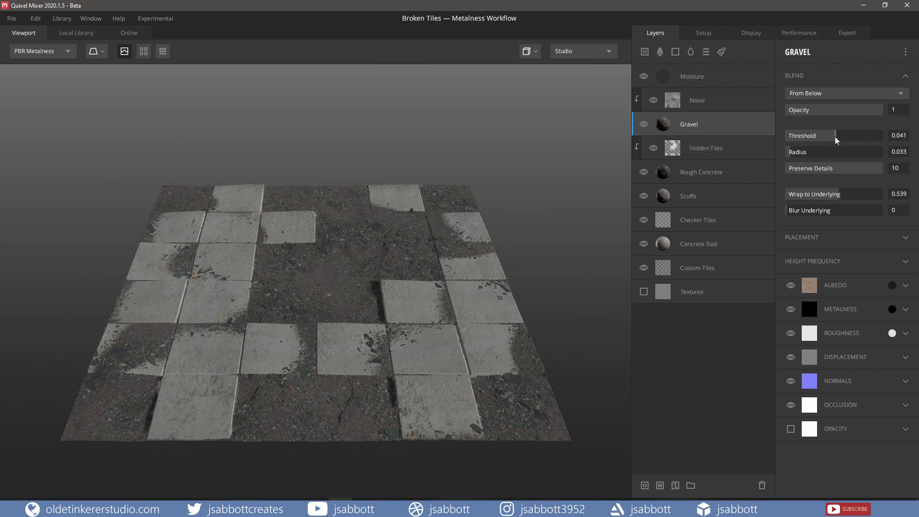
drag(837, 140, 834, 141)
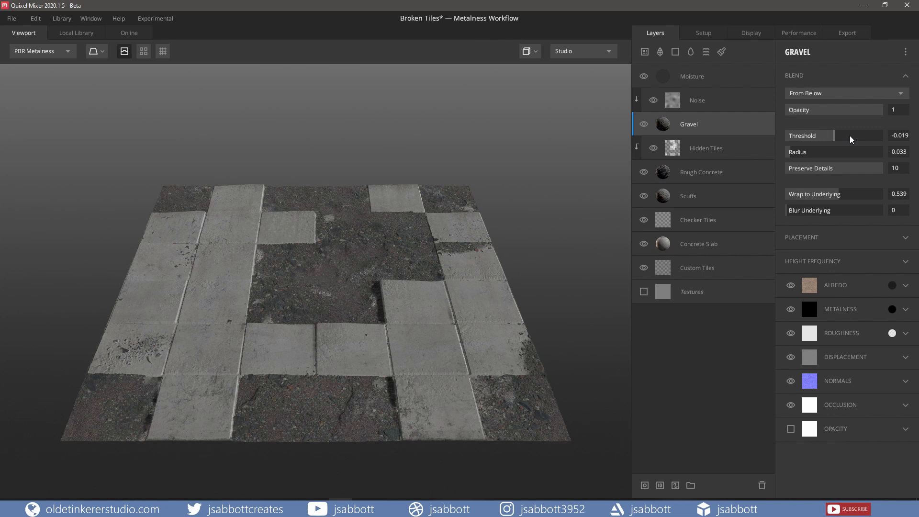
right_click(850, 139)
click(862, 146)
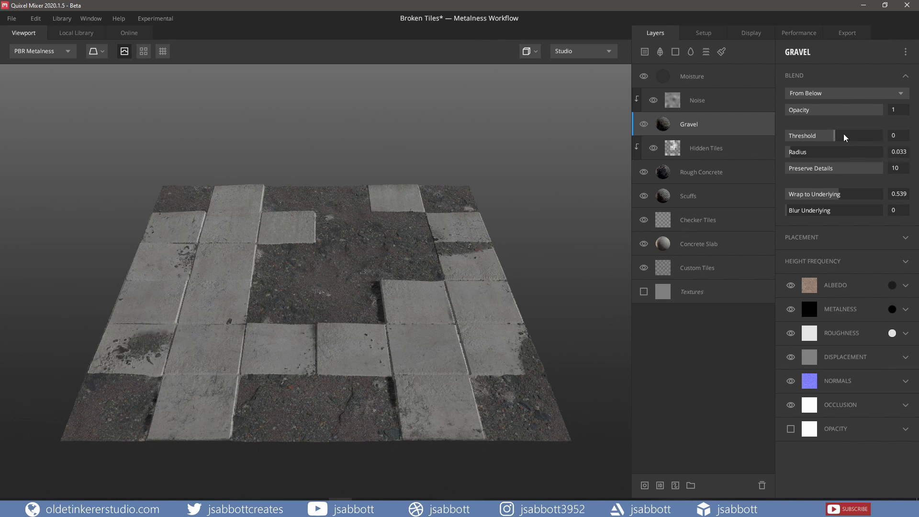
Step: Try the From Above and Opacity Masked blend modes on the Gravel layer, reducing its opacity, and return to From Below at opacity 1
click(848, 95)
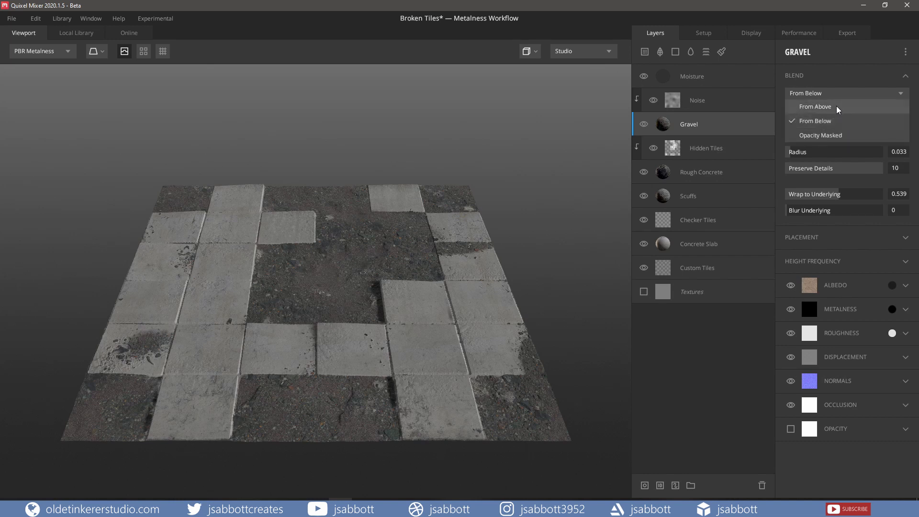
click(835, 107)
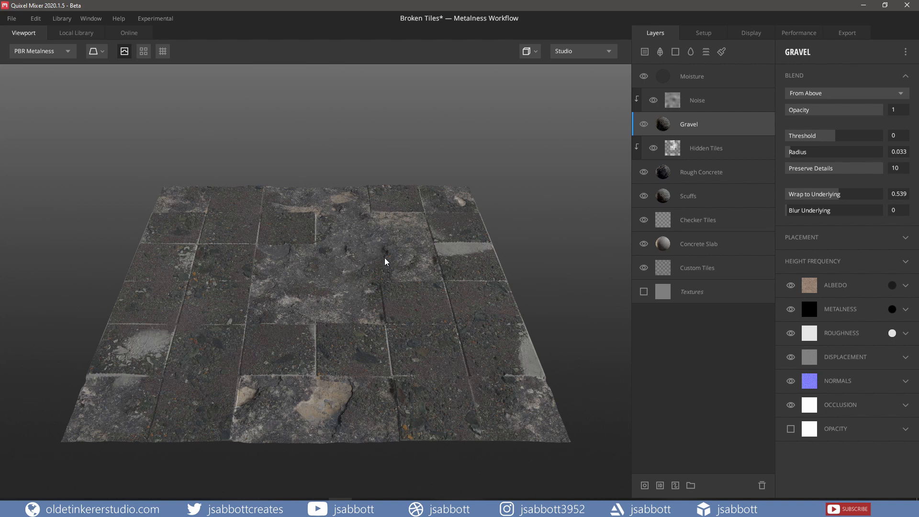
click(818, 94)
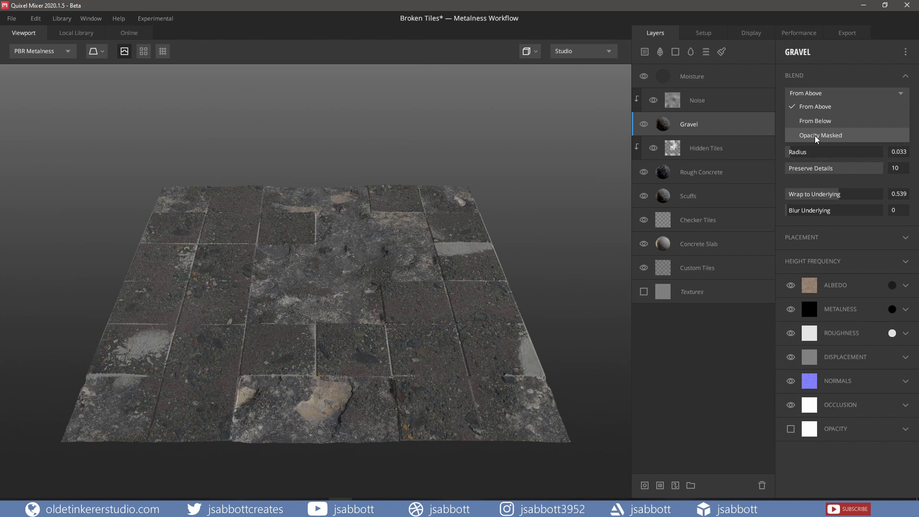
click(817, 136)
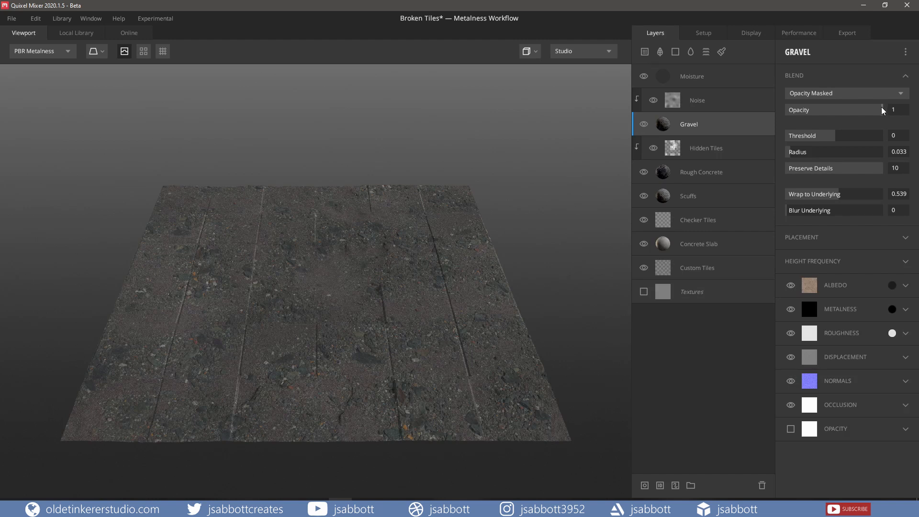
drag(883, 110, 824, 113)
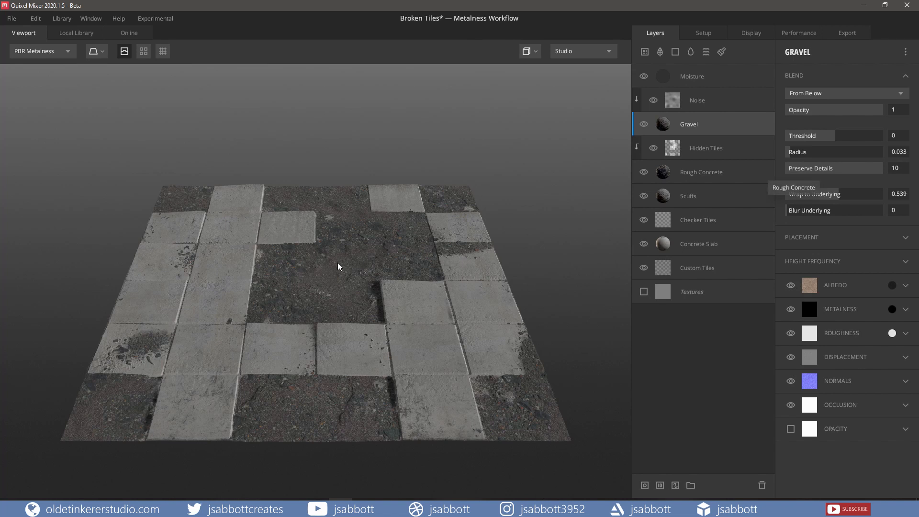
Step: Try a larger blend Radius on the Gravel layer, restore it to its default of 0.01, and set Preserve Details to 0
scroll(338, 266, up, 5)
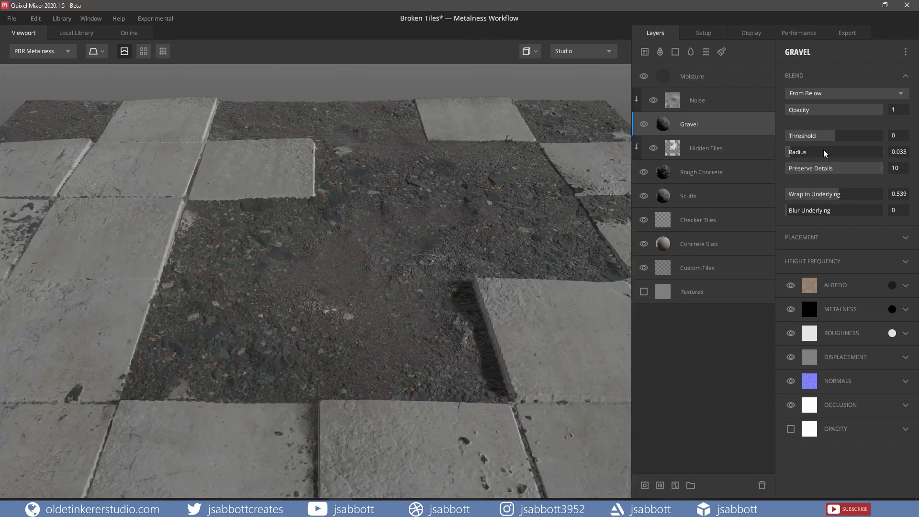
drag(793, 153, 819, 156)
right_click(831, 154)
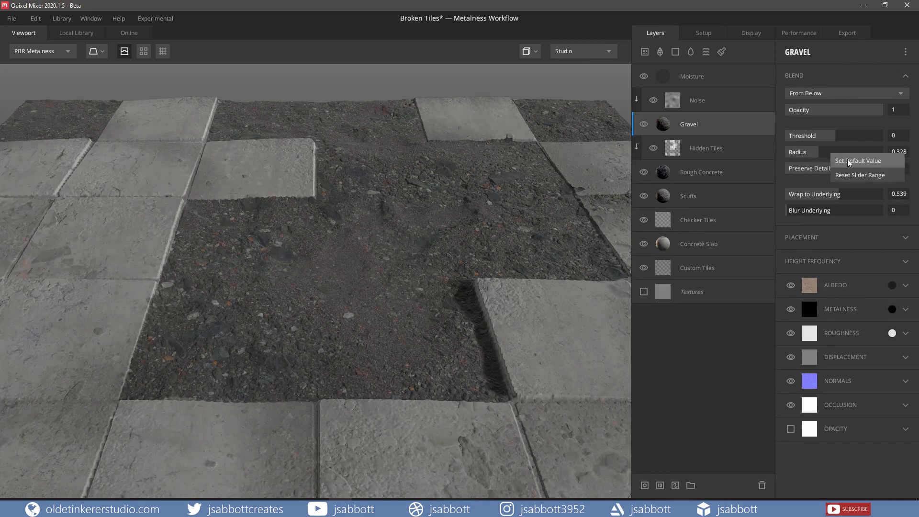
click(849, 161)
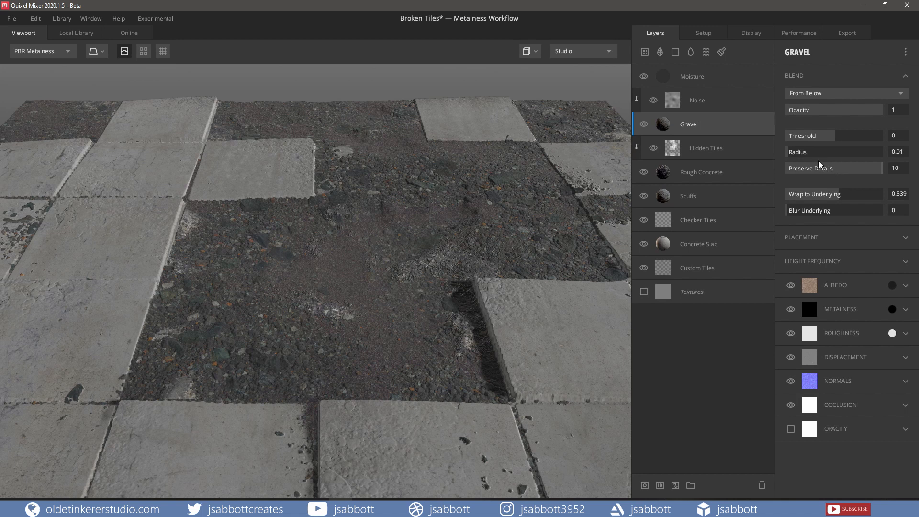
drag(884, 172, 783, 168)
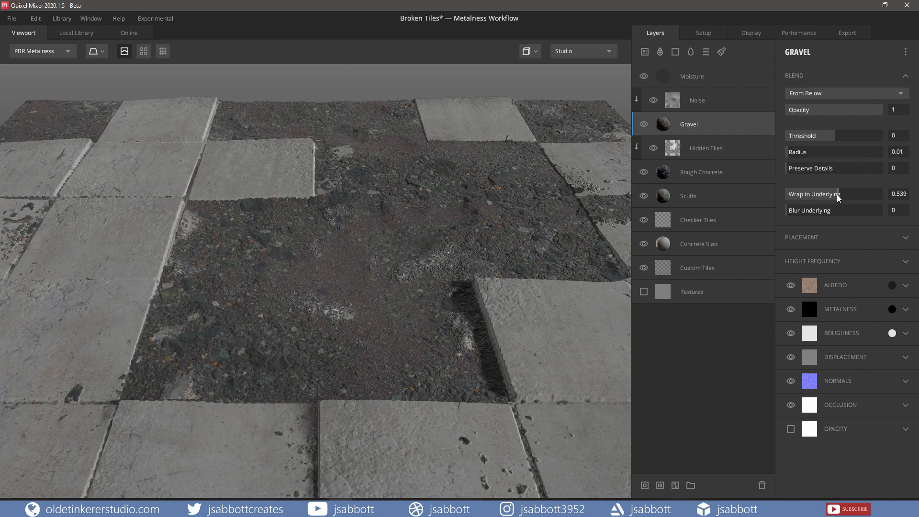
Step: Lower the Gravel layer's Wrap to Underlying, restore it to its default of 0, and try out Blur Underlying
click(837, 196)
mouse_move(838, 196)
mouse_down()
mouse_move(795, 197)
mouse_move(839, 197)
mouse_move(813, 197)
mouse_move(822, 196)
mouse_up()
right_click(844, 198)
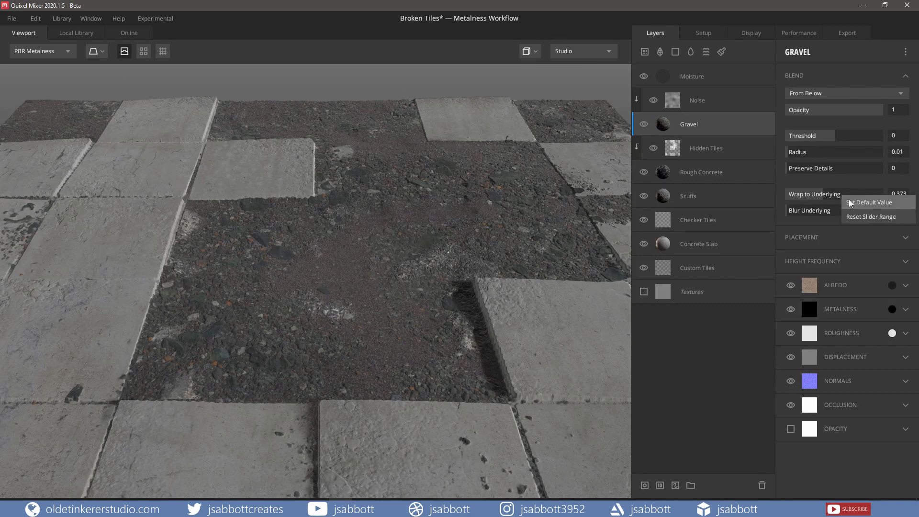
click(850, 202)
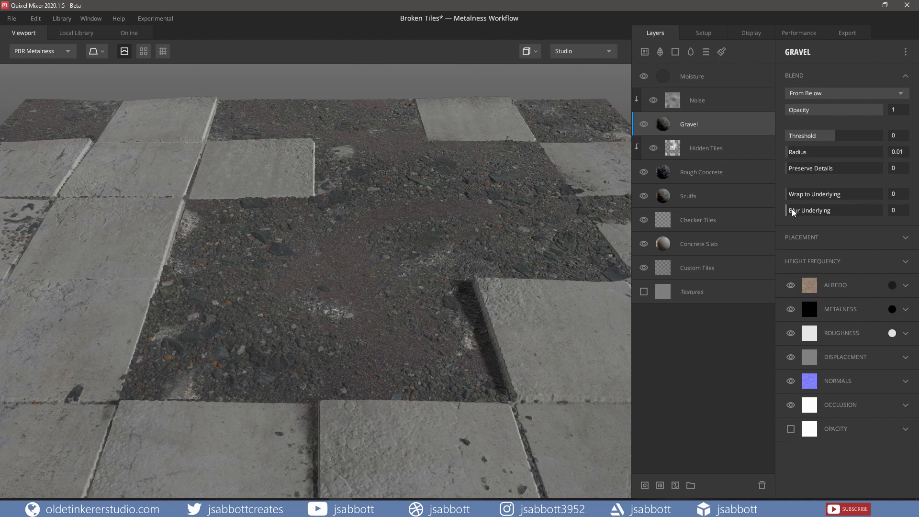
mouse_move(790, 213)
mouse_down()
mouse_move(881, 208)
mouse_move(782, 211)
mouse_up()
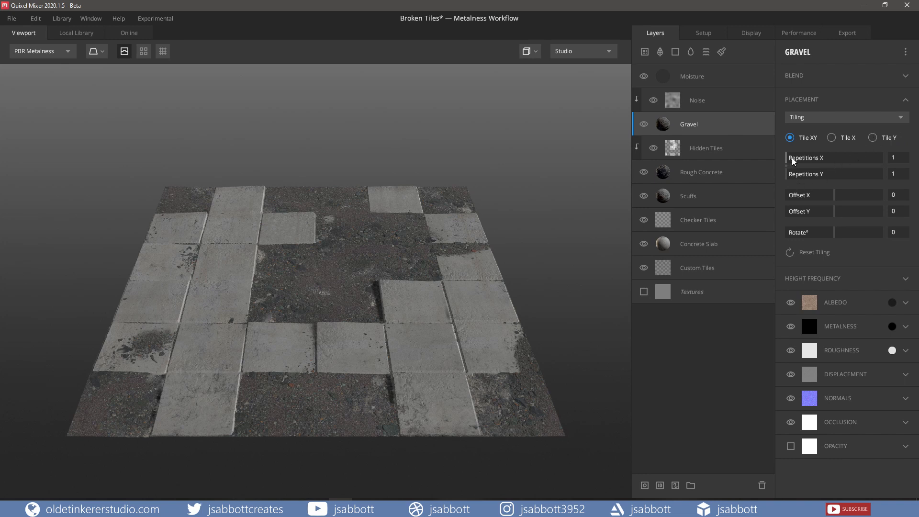
Step: Set the Gravel layer's tiling to 5 repetitions in X and Y, with Offset X about 0.353 and Offset Y about -0.338
drag(792, 159, 813, 176)
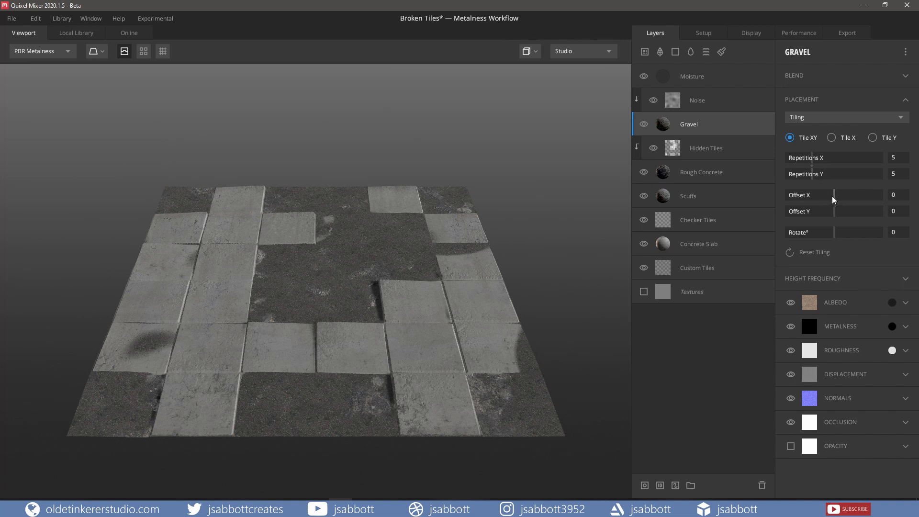
drag(834, 199, 835, 234)
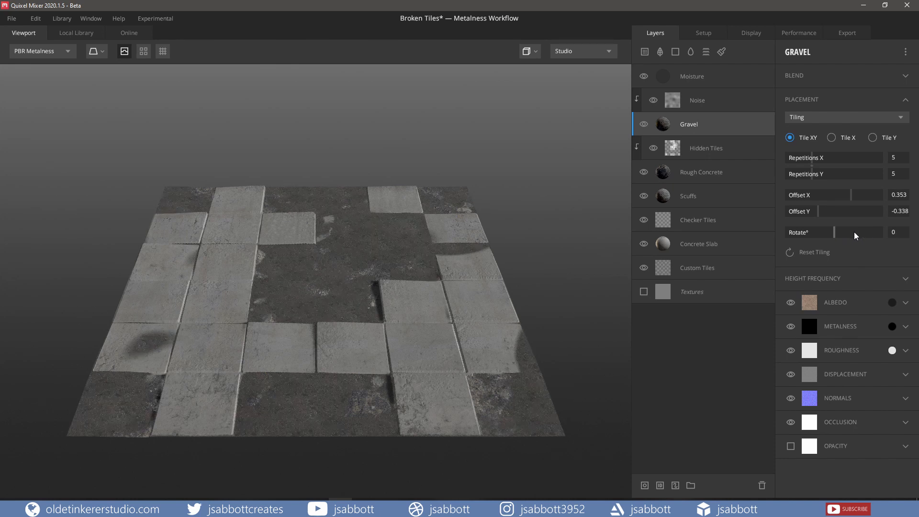
Step: Try Freeform placement on the Gravel layer with offsets of about 0.289 and -0.303, rotation about 58.20° and scale about 2.133
click(835, 117)
click(820, 148)
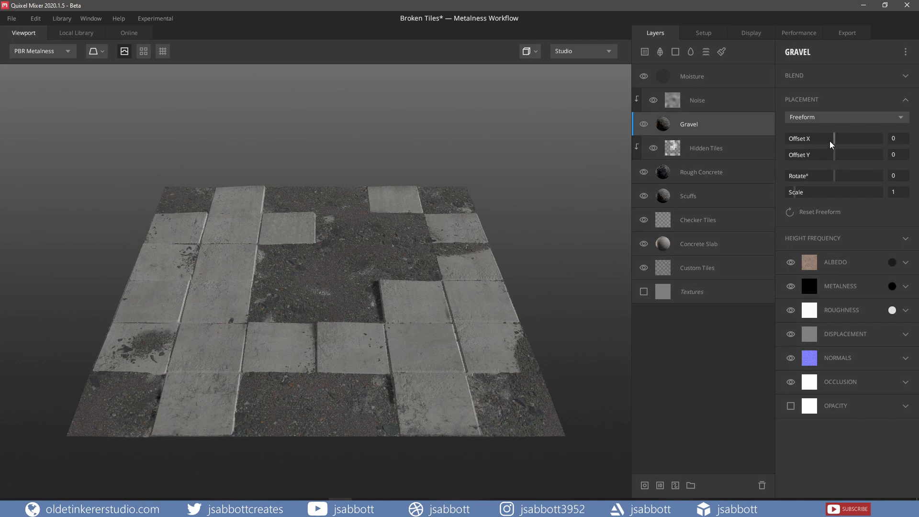
drag(834, 142, 852, 179)
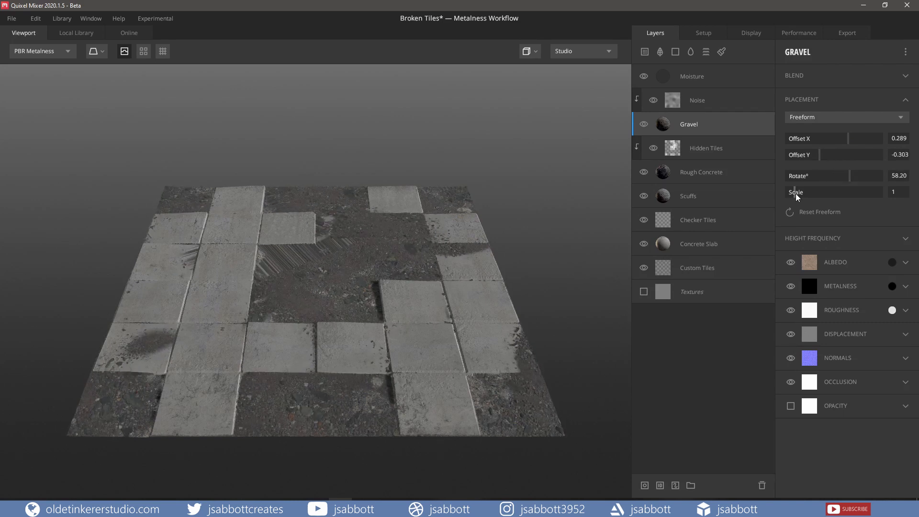
drag(797, 196, 807, 195)
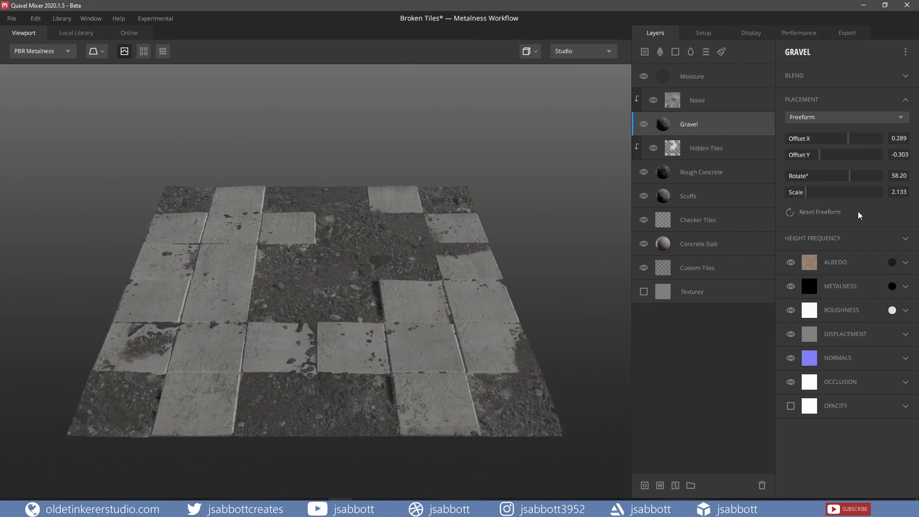
Step: Switch the Gravel layer's placement to Box Projection with both Angle and Tilt set to 45°
click(847, 116)
click(827, 163)
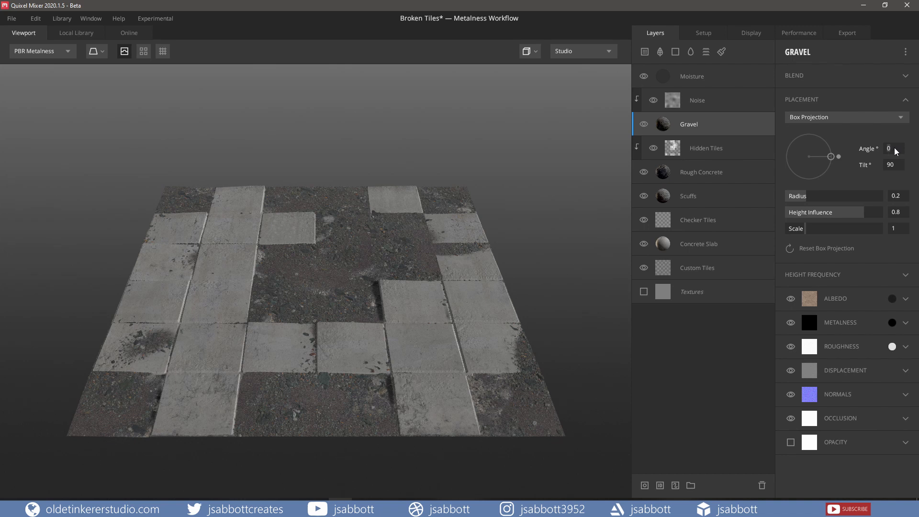
text(45)
key(Return)
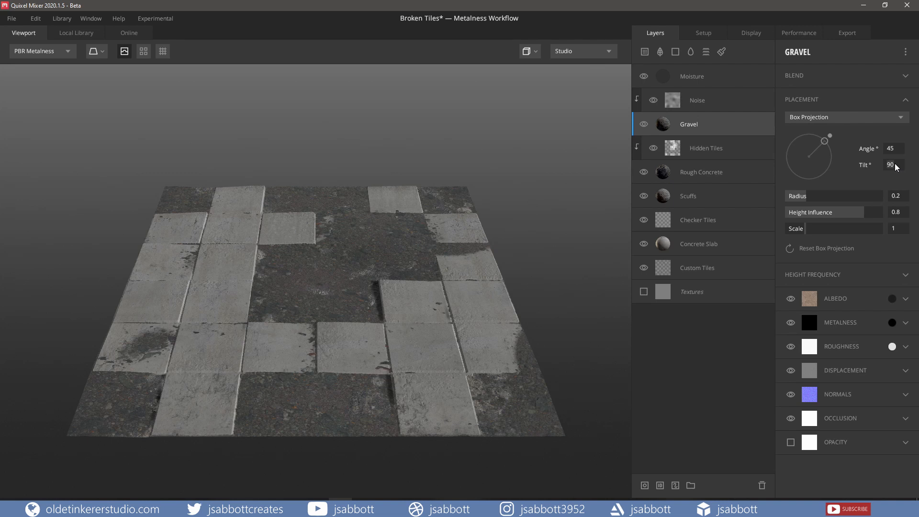
text(45)
key(Return)
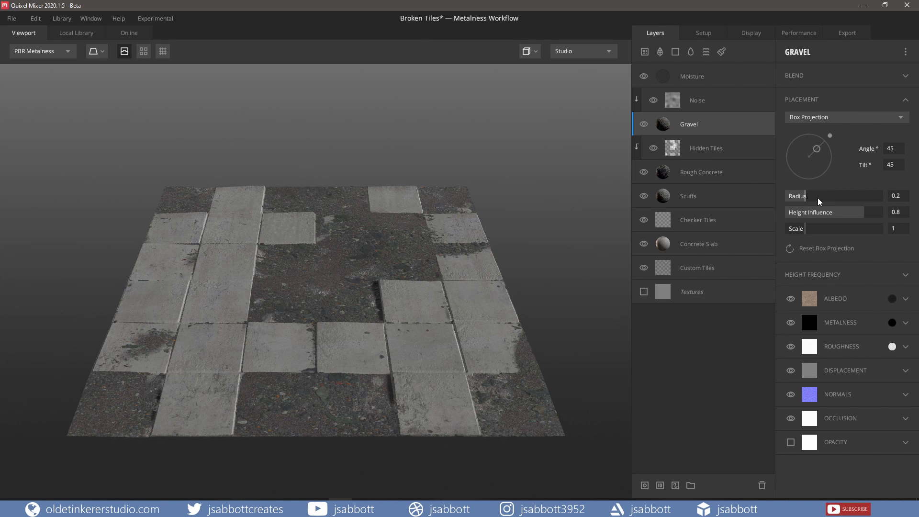
Step: Increase the Gravel layer's box projection Radius slightly and reduce its Height Influence and Scale
scroll(516, 211, up, 3)
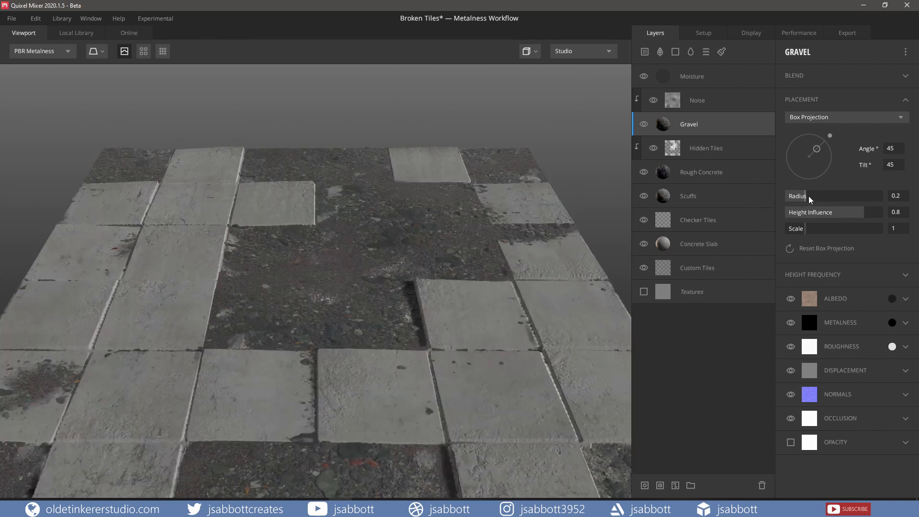
mouse_move(806, 197)
mouse_down()
mouse_move(873, 198)
mouse_move(812, 199)
mouse_up()
drag(863, 213, 832, 216)
mouse_move(808, 227)
mouse_down()
mouse_move(822, 227)
mouse_move(803, 231)
mouse_up()
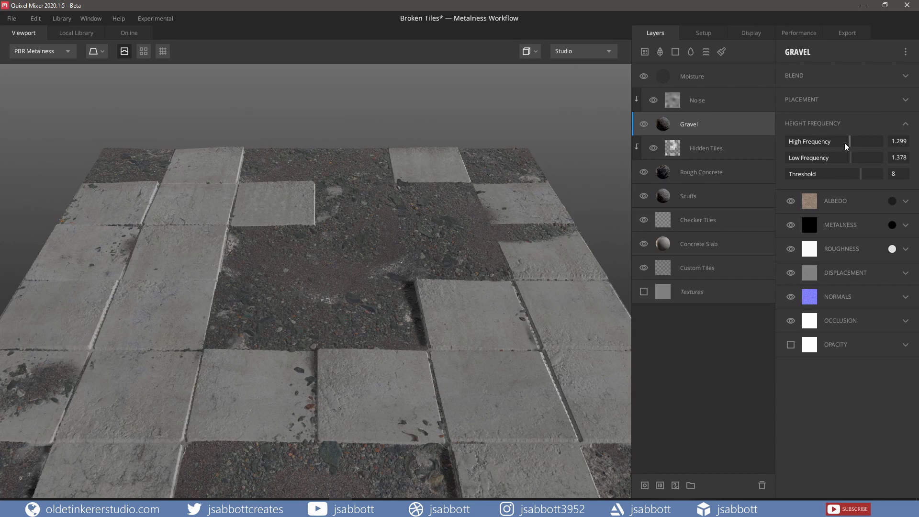
Step: Raise the Gravel layer's High Frequency to about 3.846 and Low Frequency to about 3.005, and lower the height frequency Threshold
drag(851, 145, 882, 144)
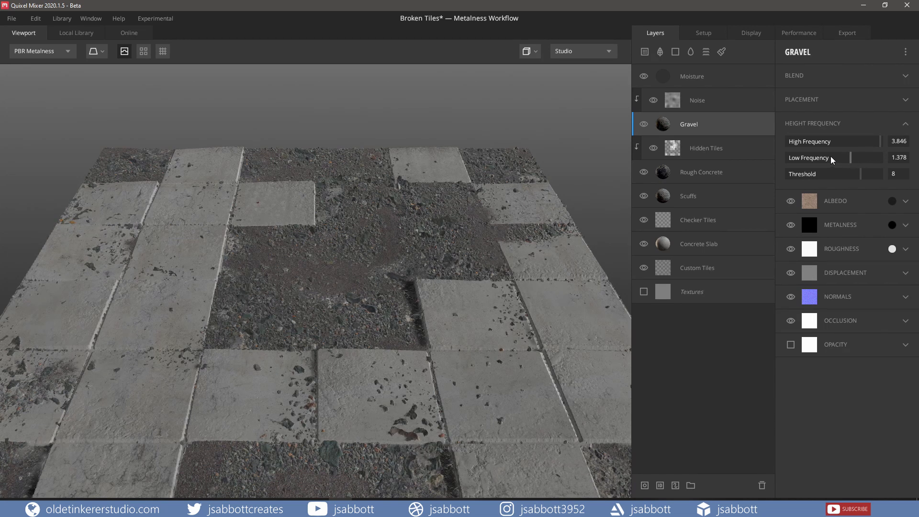
drag(850, 160, 872, 159)
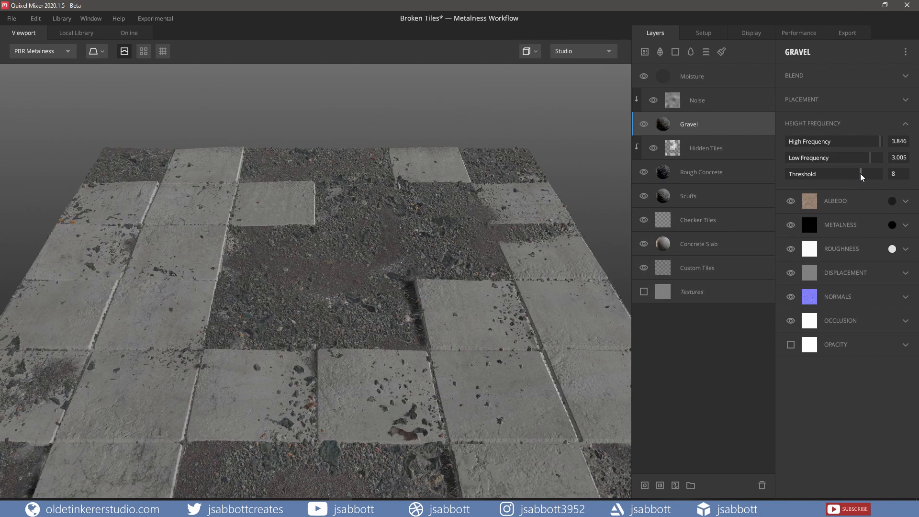
drag(861, 177, 816, 179)
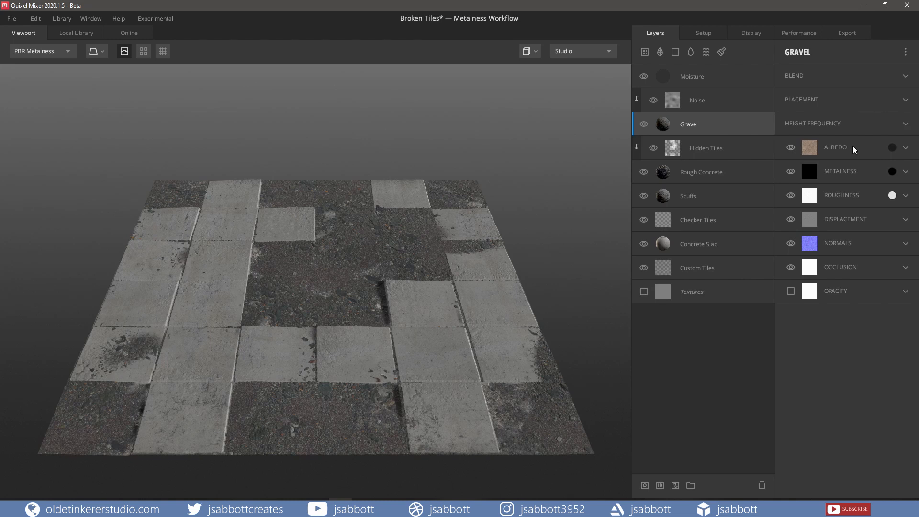
Step: Preview a brown albedo tint, hex 564B31, on the Gravel layer and cancel the color change
click(892, 149)
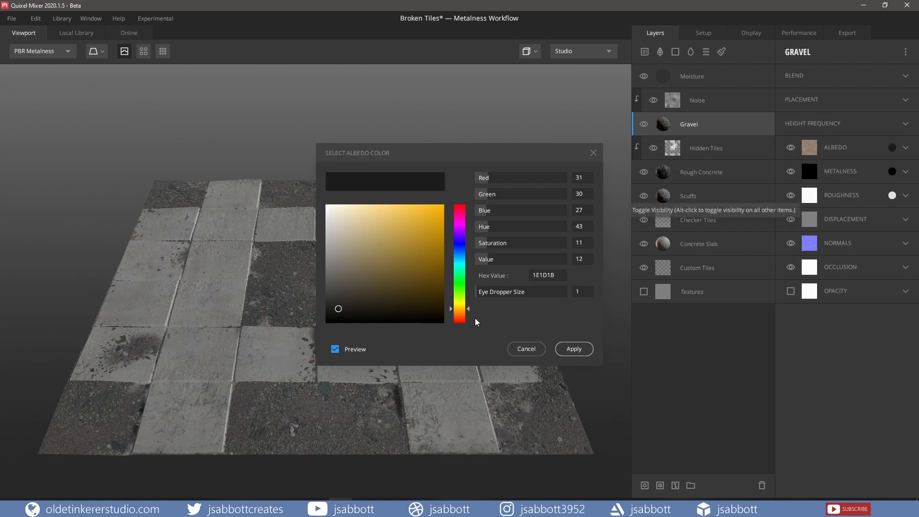
mouse_move(338, 309)
mouse_down()
mouse_move(396, 241)
mouse_move(372, 256)
mouse_move(406, 277)
mouse_move(377, 283)
mouse_up()
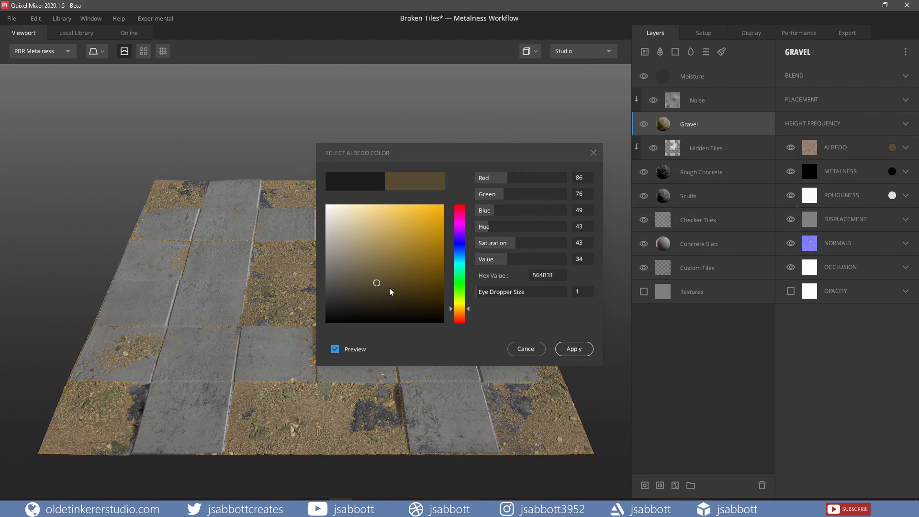
click(526, 350)
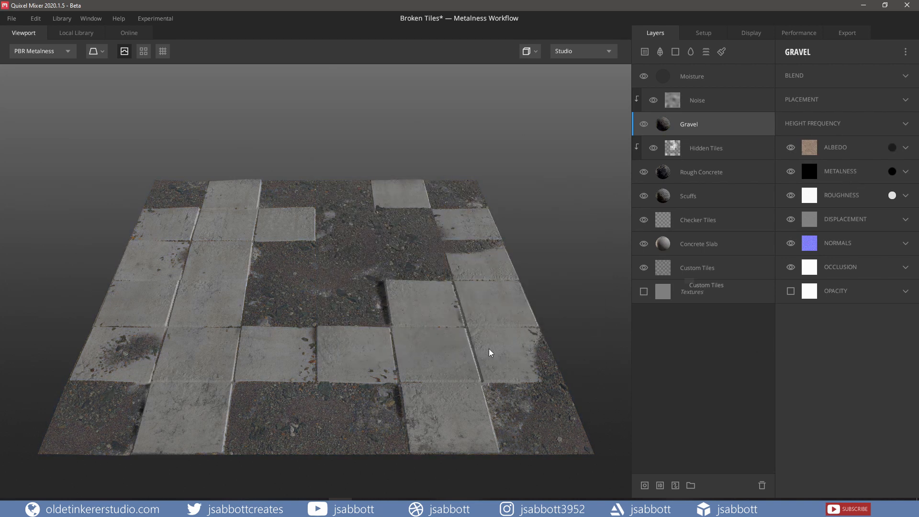
Step: Preview a white metalness tint, hex FFFFFF, on the Gravel layer and cancel it, and try adjusting the roughness color
drag(394, 373, 396, 302)
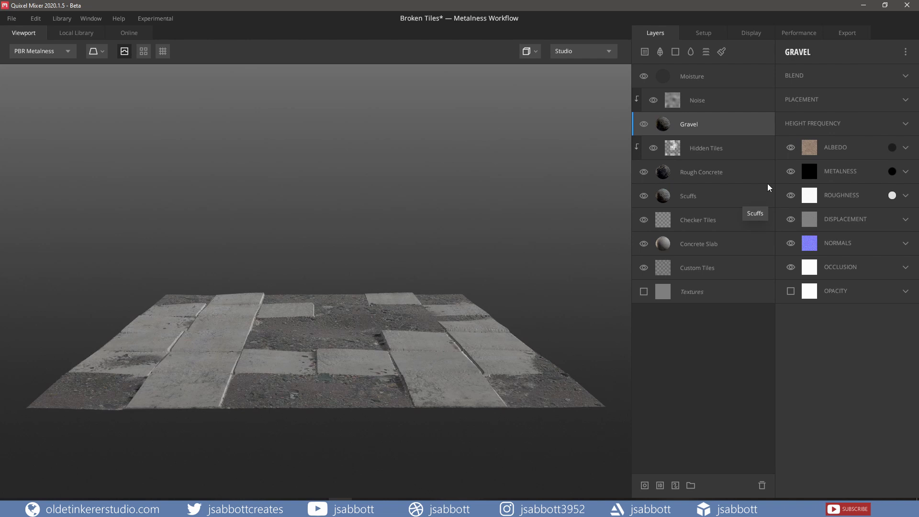
click(893, 172)
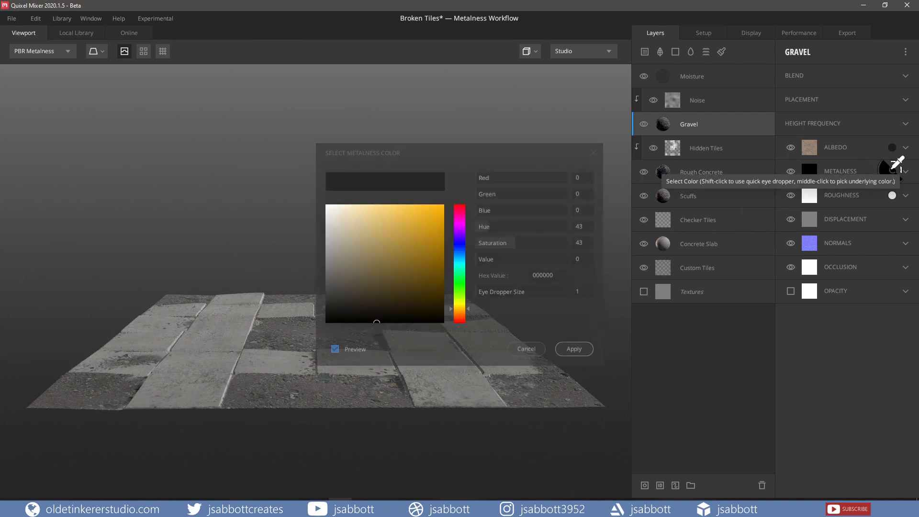
drag(350, 215, 318, 199)
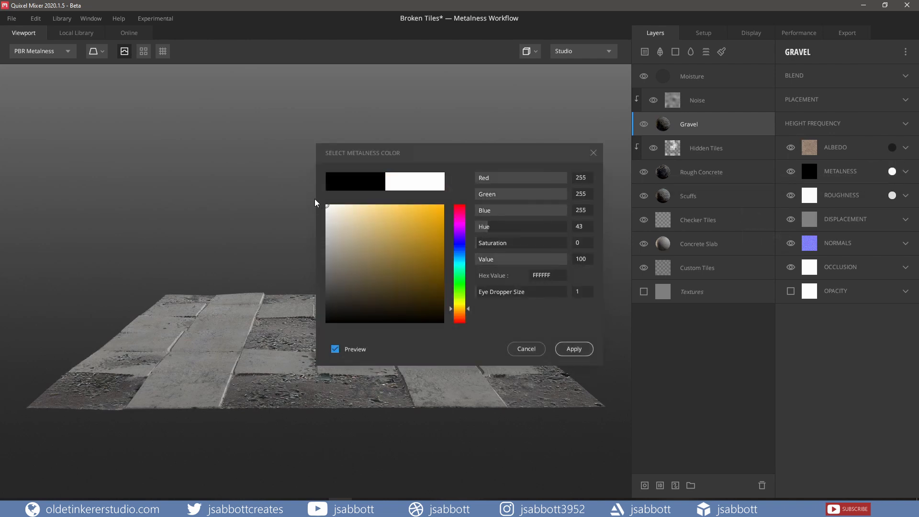
click(526, 349)
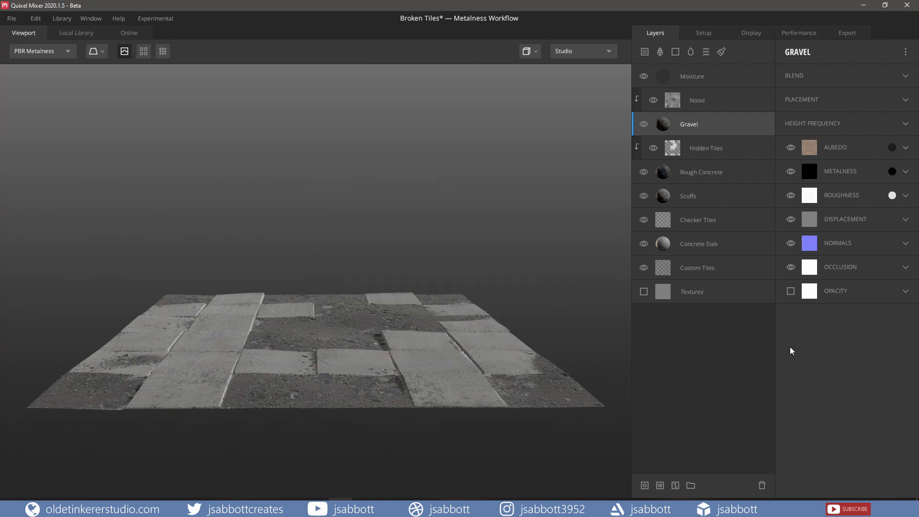
click(893, 196)
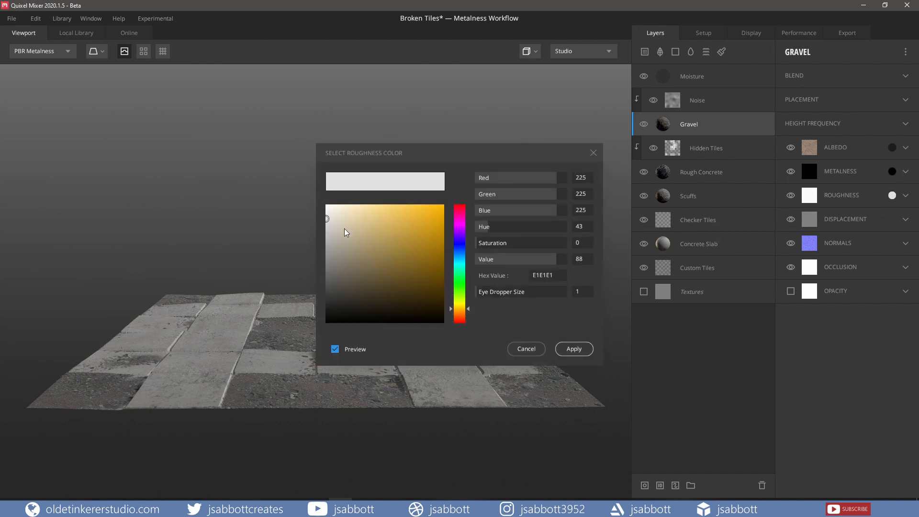
mouse_move(327, 218)
mouse_down()
mouse_move(324, 291)
mouse_move(327, 219)
mouse_up()
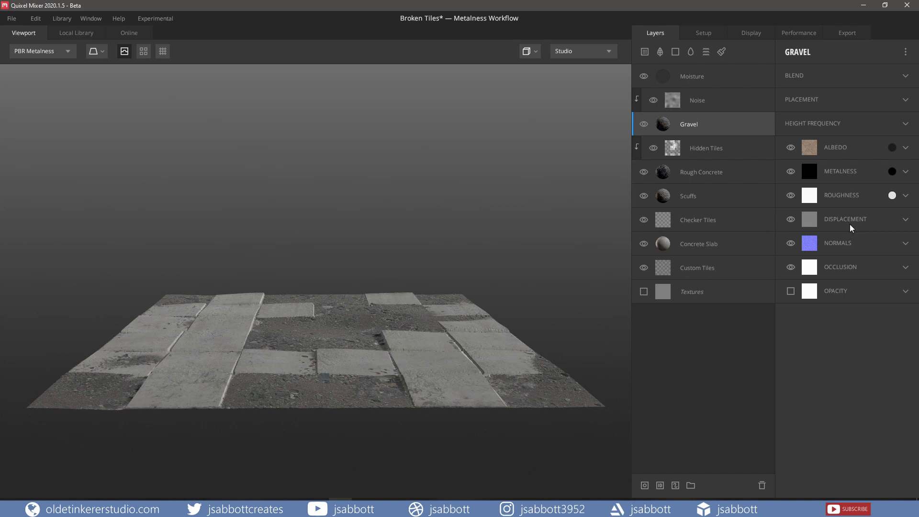
Step: Try out the Opacity and Strength of the Gravel layer's displacement channel
click(906, 221)
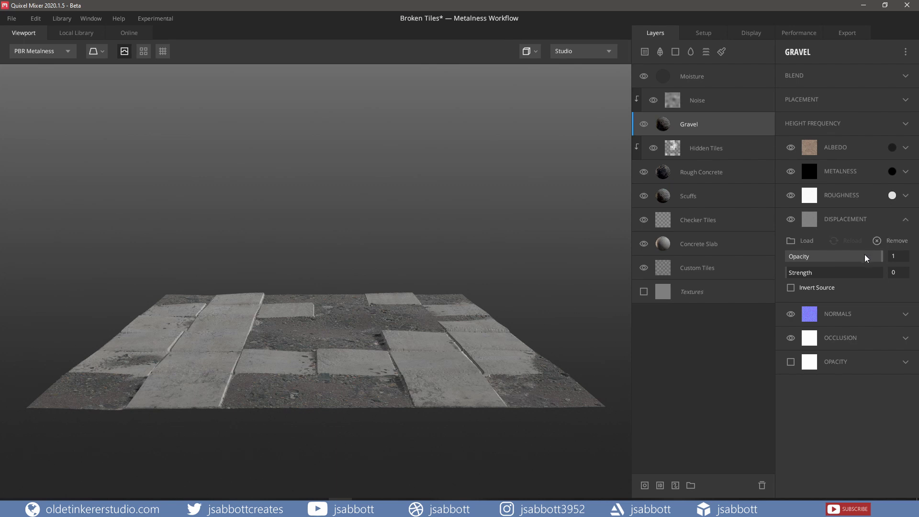
mouse_move(880, 261)
mouse_down()
mouse_move(827, 262)
mouse_move(891, 263)
mouse_up()
mouse_move(790, 276)
mouse_down()
mouse_move(829, 272)
mouse_move(777, 273)
mouse_up()
click(907, 220)
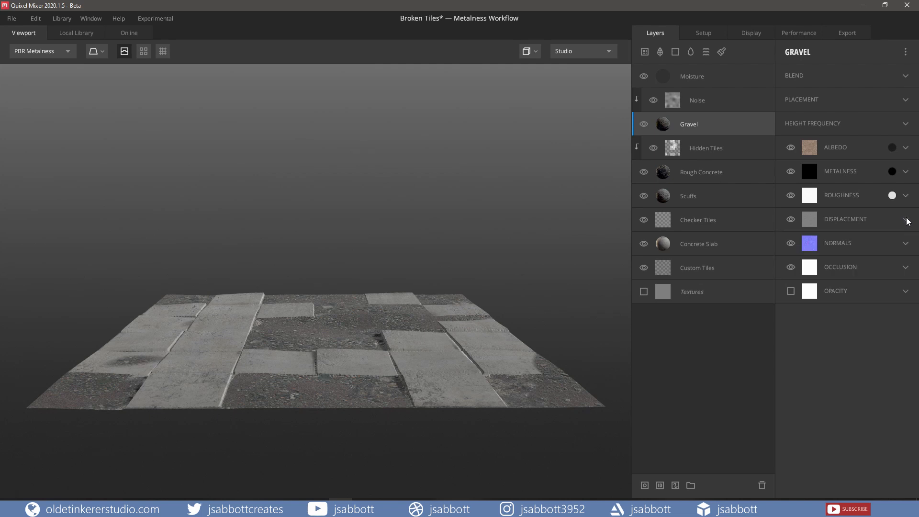
Step: Try lowering the Gravel layer's normals channel settings and return them to full value
click(906, 245)
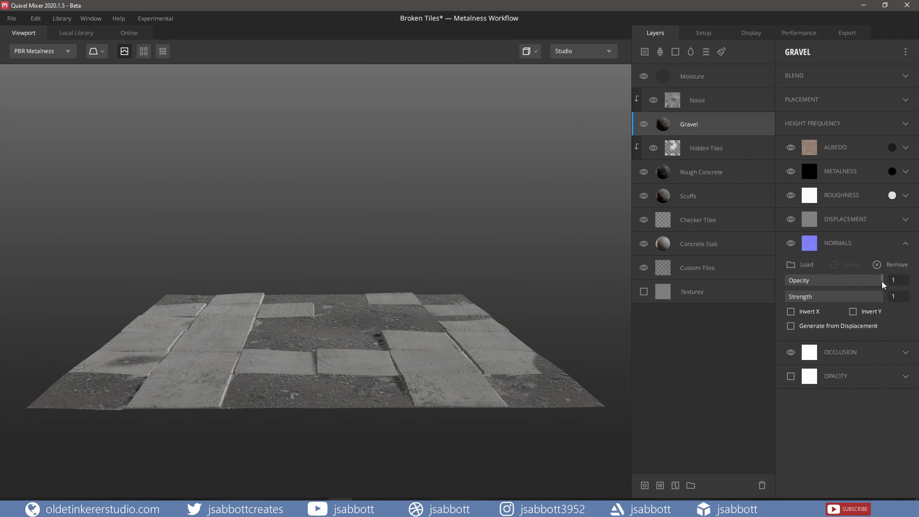
mouse_move(884, 284)
mouse_down()
mouse_move(817, 282)
mouse_move(893, 280)
mouse_move(877, 297)
mouse_move(814, 299)
mouse_move(889, 300)
mouse_up()
click(905, 244)
click(906, 245)
click(906, 244)
Step: Try the Gravel layer's occlusion Opacity, raise its Strength to about 1.348, and restore the Strength's default value
click(906, 267)
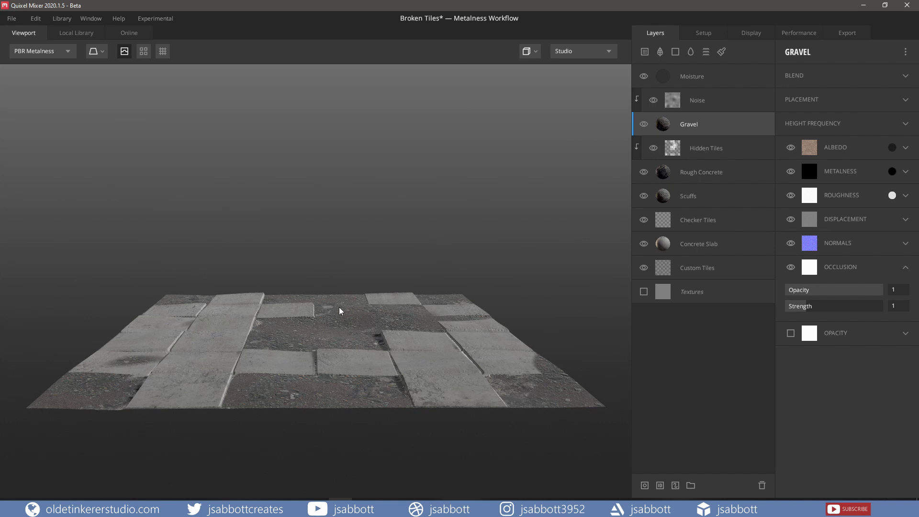
drag(341, 312, 342, 321)
drag(341, 333, 343, 344)
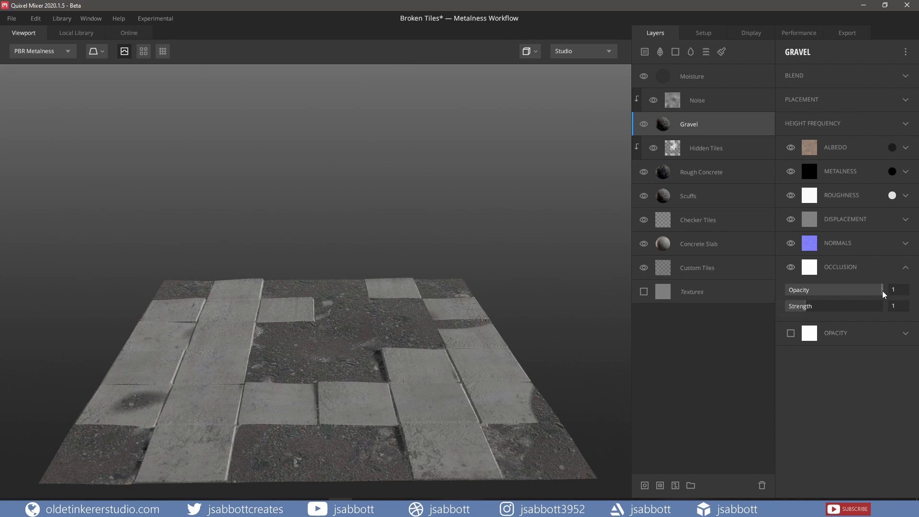
mouse_move(884, 294)
mouse_down()
mouse_move(816, 294)
mouse_move(890, 294)
mouse_up()
mouse_move(806, 308)
mouse_down()
mouse_move(858, 308)
mouse_move(814, 308)
mouse_up()
right_click(857, 310)
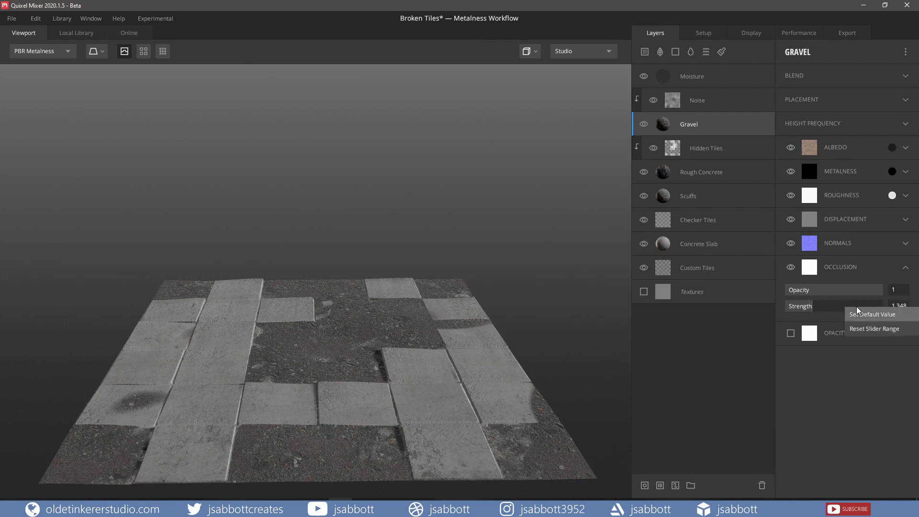
click(861, 314)
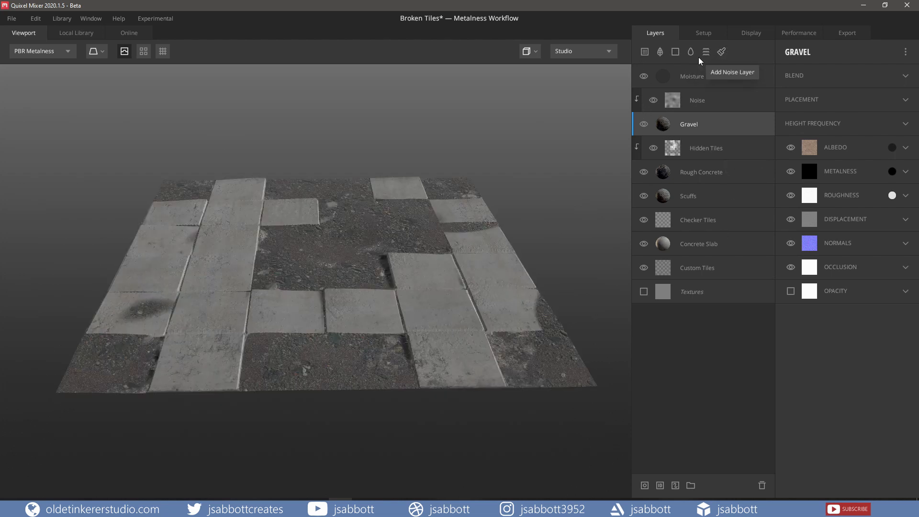
Step: Look through the surface materials in the local library and the assets in the online library
click(645, 54)
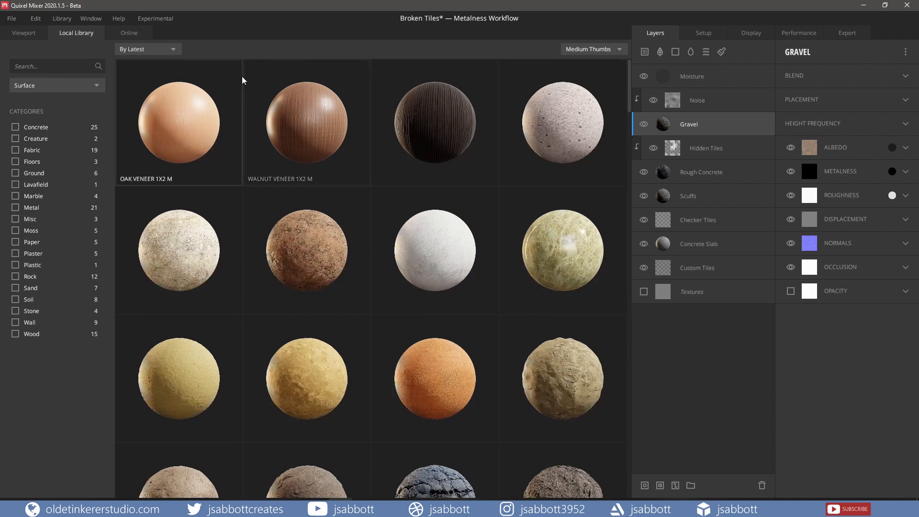
click(128, 36)
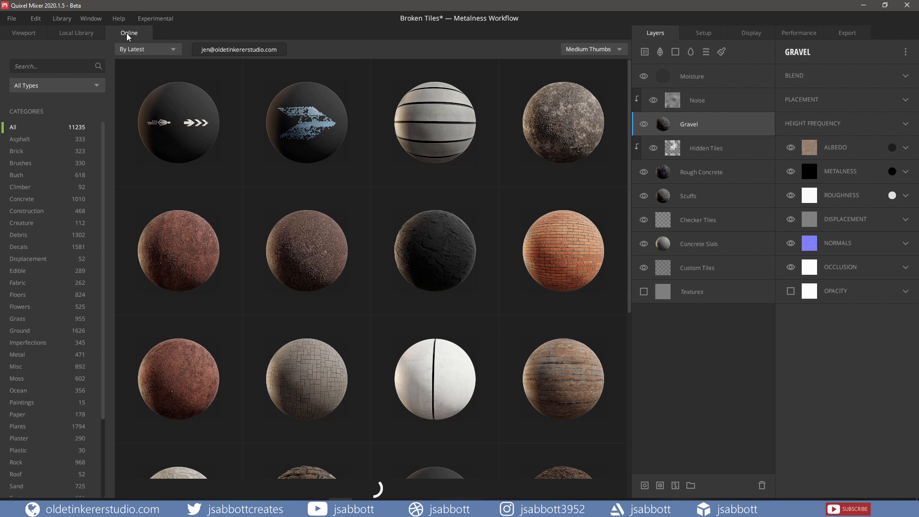
click(22, 37)
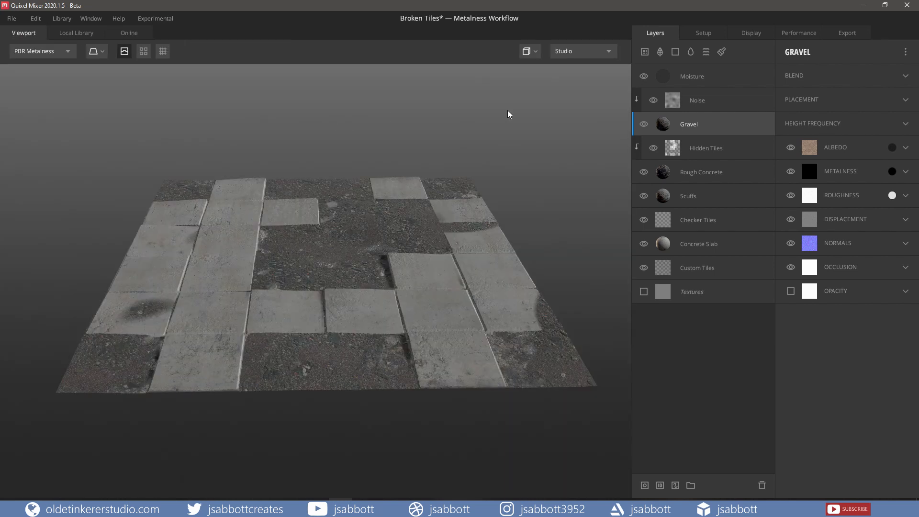
Step: Browse the local library by asset type, from Atlas and Surface through 3D, Imperfection, Displacement and Smart Material, and return to the viewport
click(661, 56)
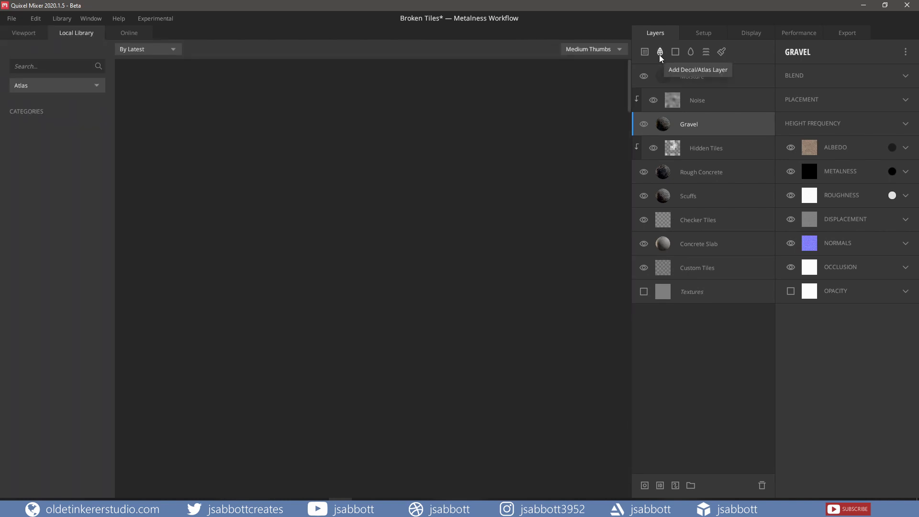
click(100, 90)
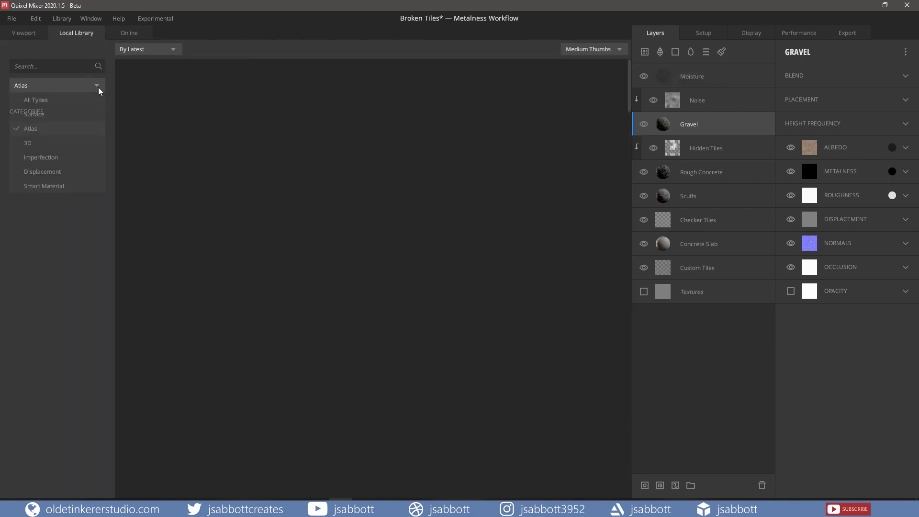
click(86, 115)
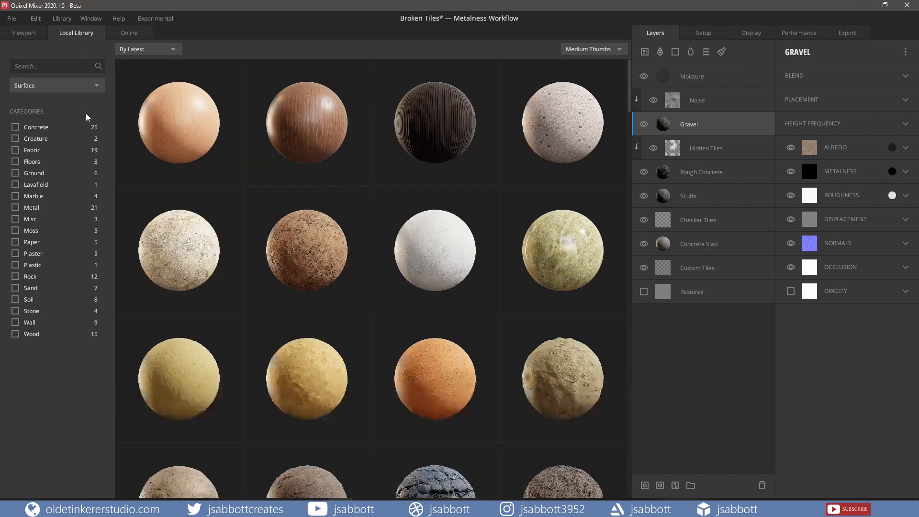
click(97, 91)
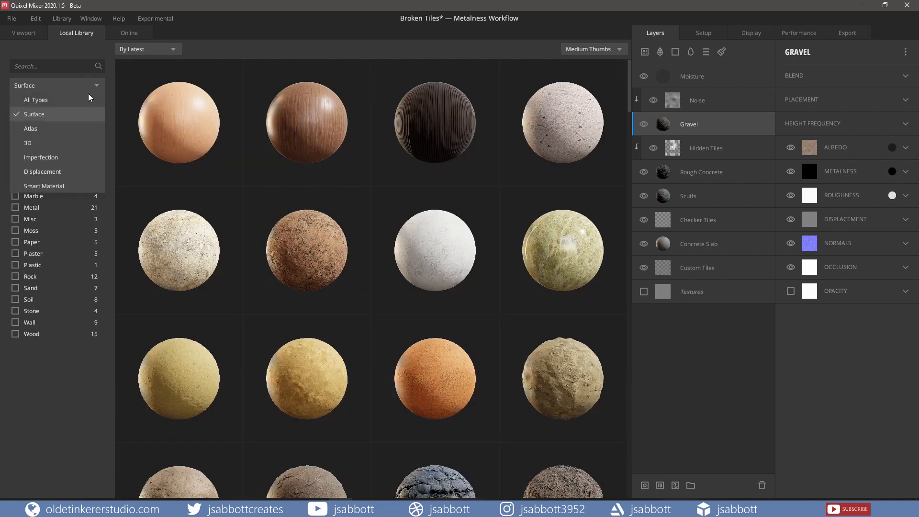
click(70, 132)
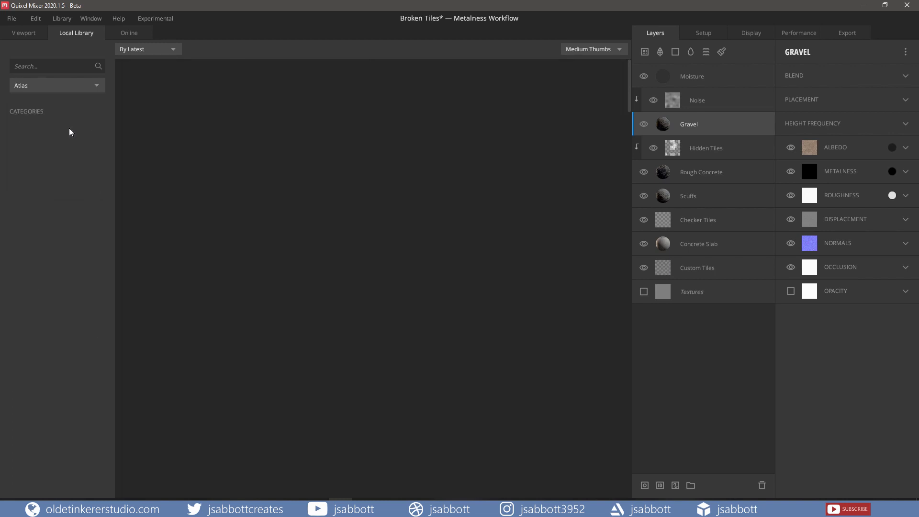
click(94, 89)
click(79, 144)
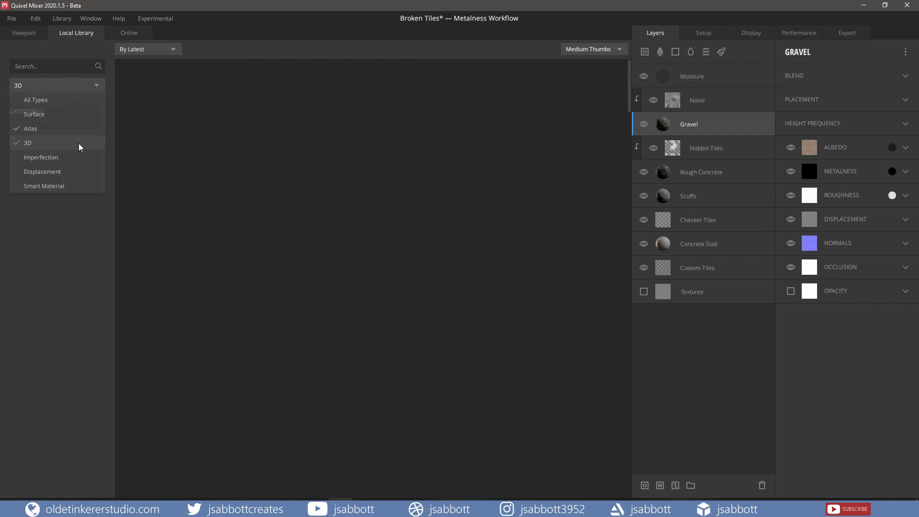
click(98, 90)
click(83, 161)
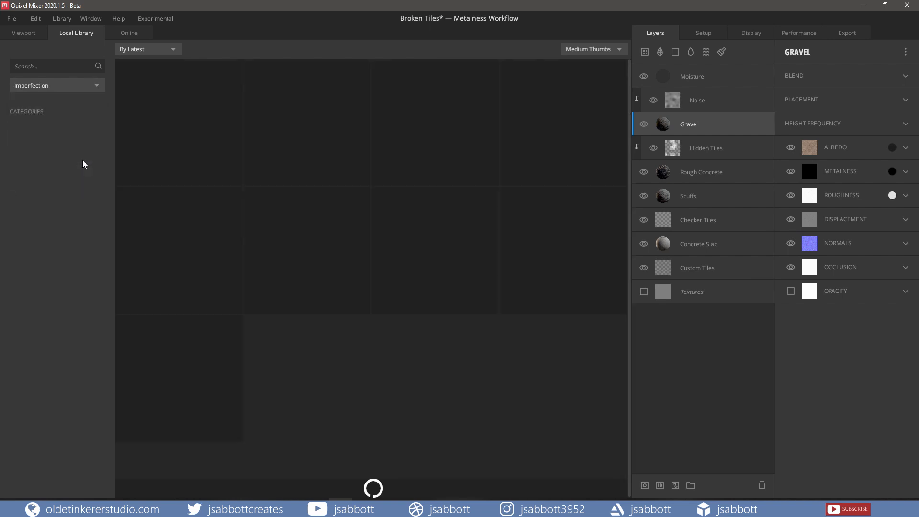
click(98, 90)
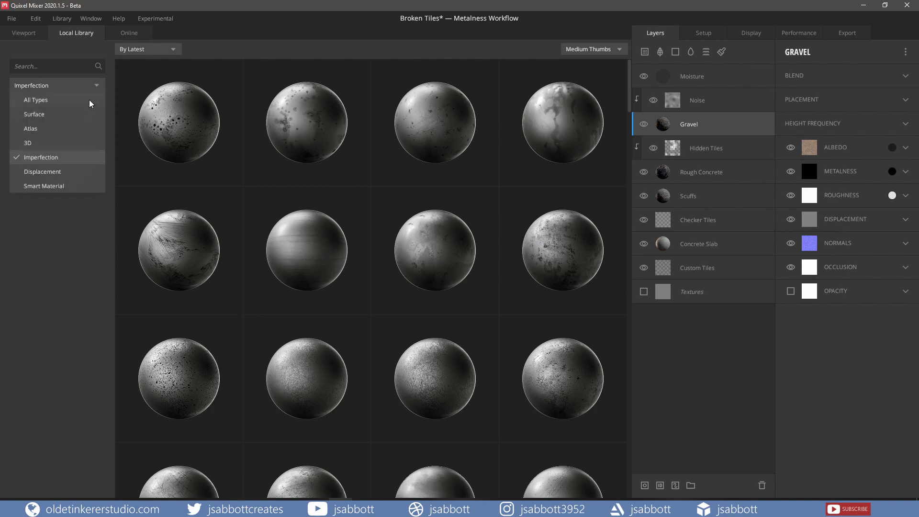
click(80, 172)
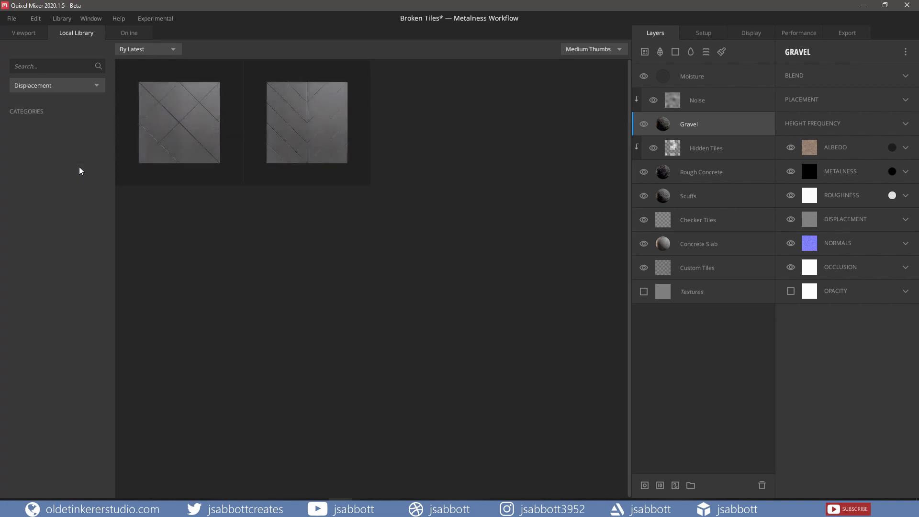
click(97, 90)
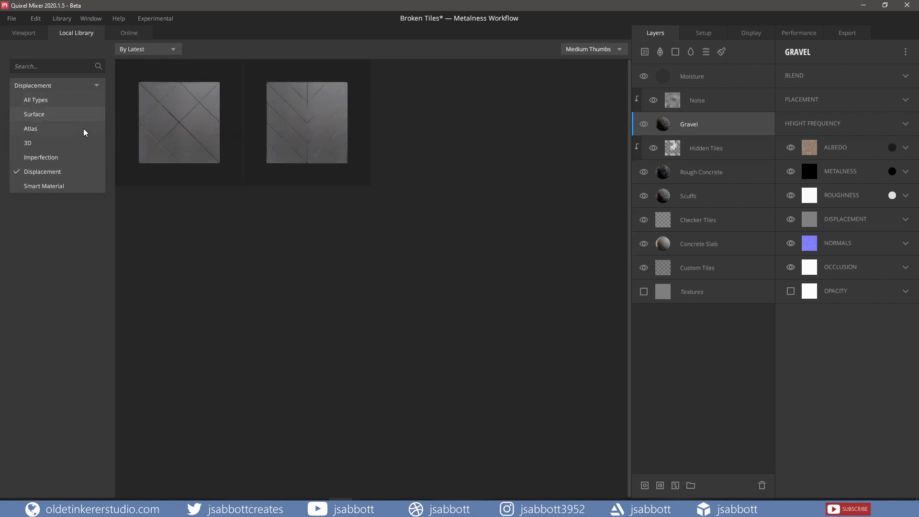
click(87, 185)
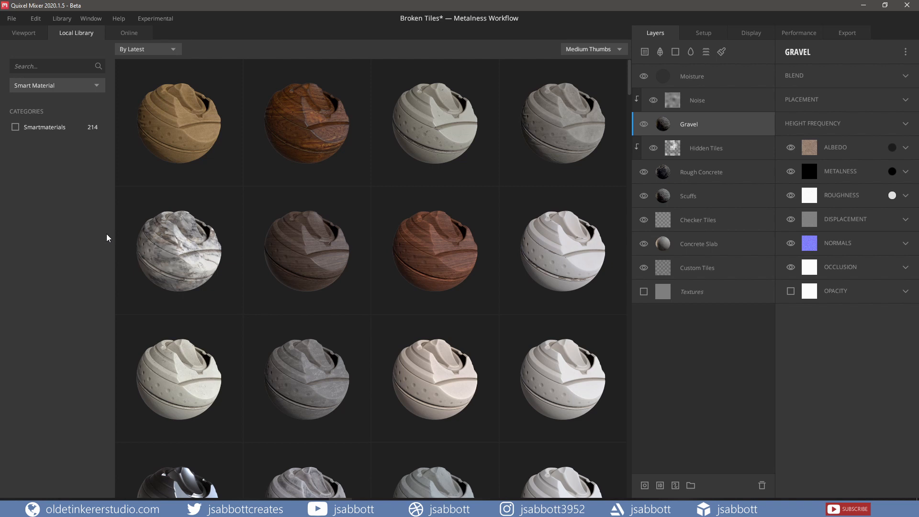
click(28, 36)
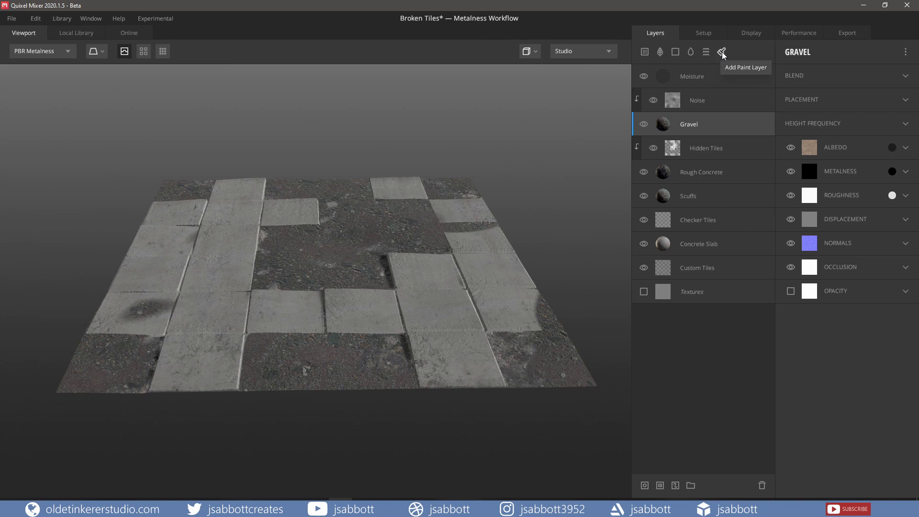
Step: Check the camera background options in the display settings and set the Field of View to 37
click(750, 34)
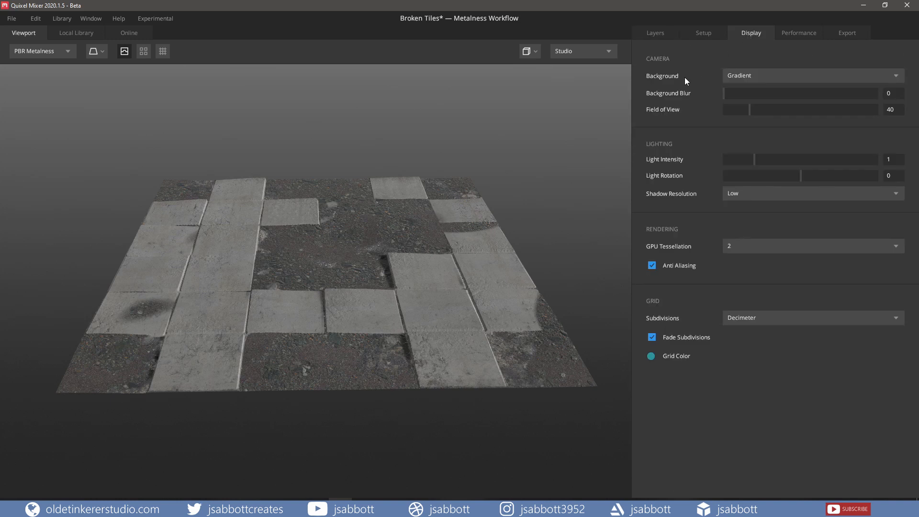
click(770, 77)
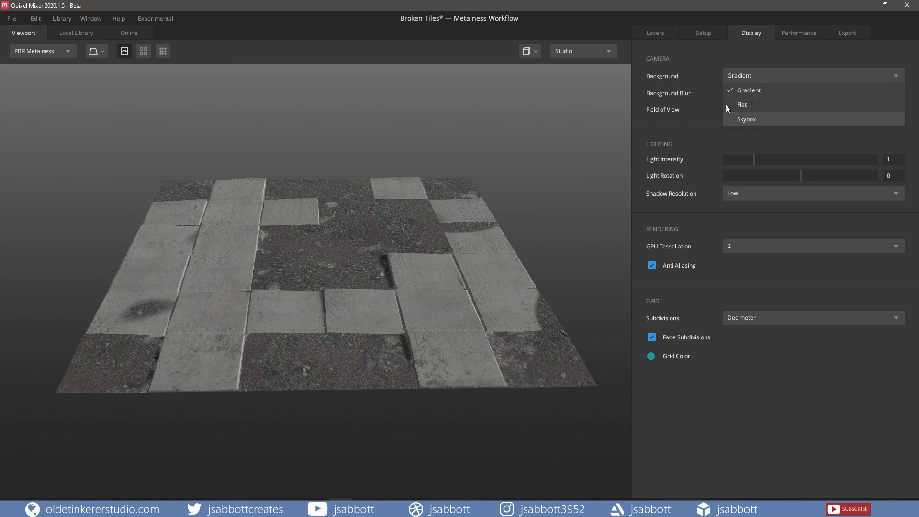
click(702, 74)
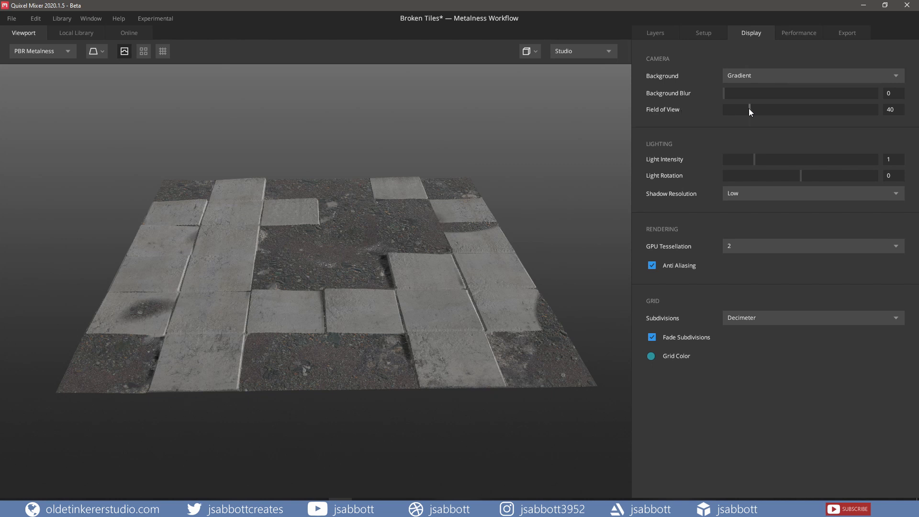
mouse_move(750, 109)
mouse_down()
mouse_move(791, 105)
mouse_move(741, 108)
mouse_up()
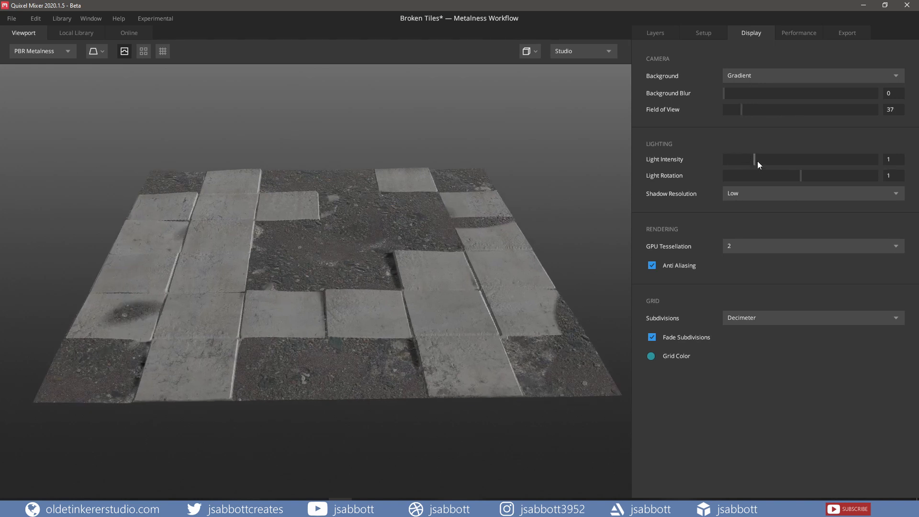
Step: Try out the Light Intensity, return it to 1, and set the Light Rotation to about 0.561
mouse_move(756, 160)
mouse_down()
mouse_move(816, 160)
mouse_move(752, 164)
mouse_up()
drag(754, 158, 756, 158)
mouse_move(800, 176)
mouse_down()
mouse_move(749, 176)
mouse_move(804, 180)
mouse_up()
Step: Compare the Medium, High and Very High shadow resolutions and return the Shadow Resolution to Low
click(750, 194)
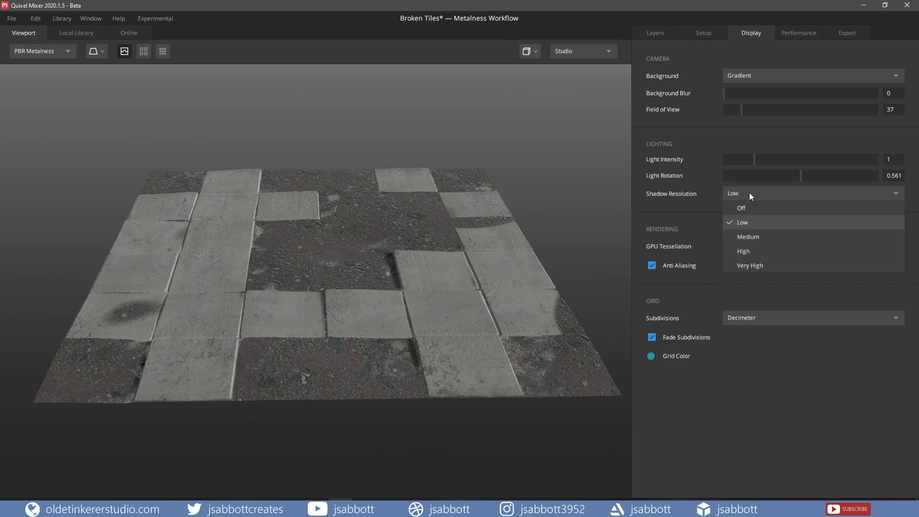
click(753, 238)
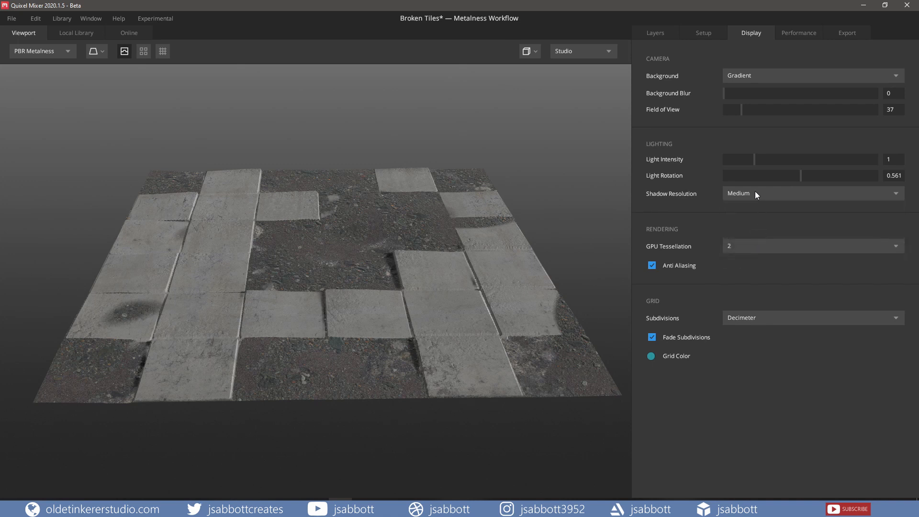
click(754, 193)
click(757, 249)
click(770, 194)
click(764, 266)
click(758, 193)
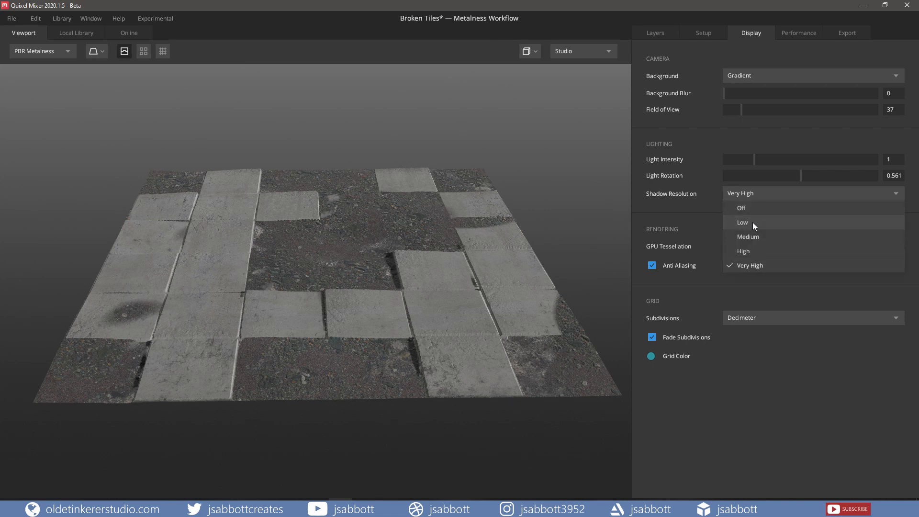
click(752, 222)
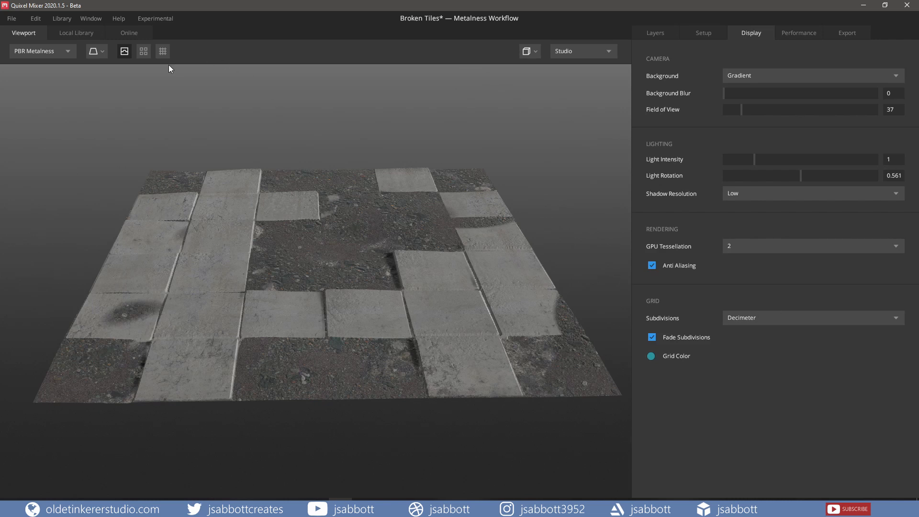
Step: Show the viewport grid, try its Subdivisions at Centimeter, and return them to Decimeter
click(163, 51)
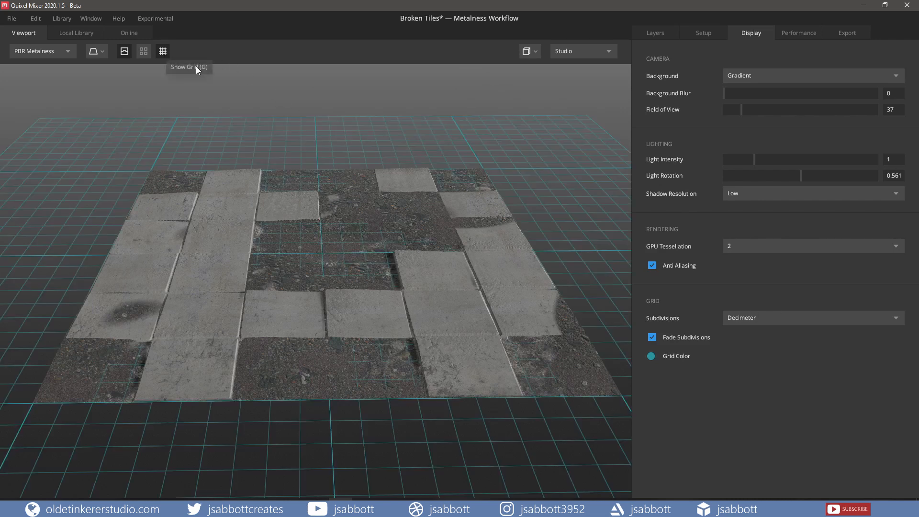
click(781, 319)
click(770, 364)
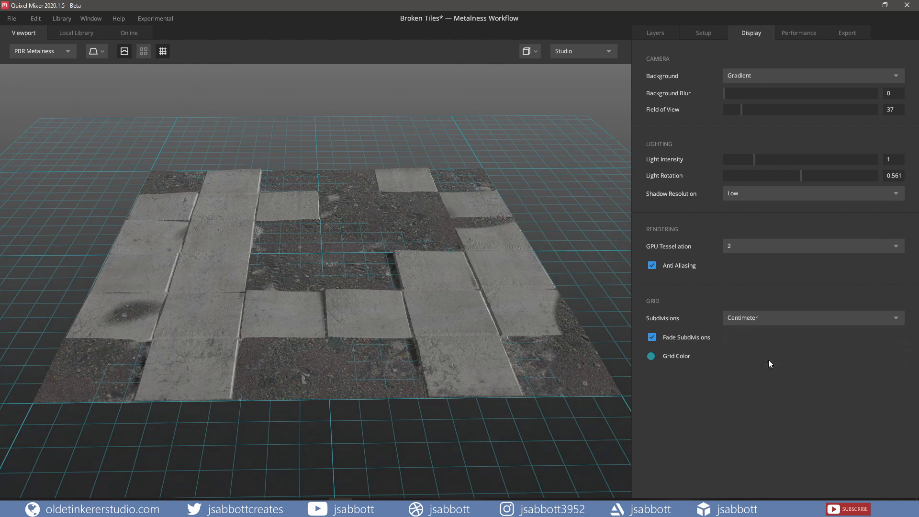
click(762, 318)
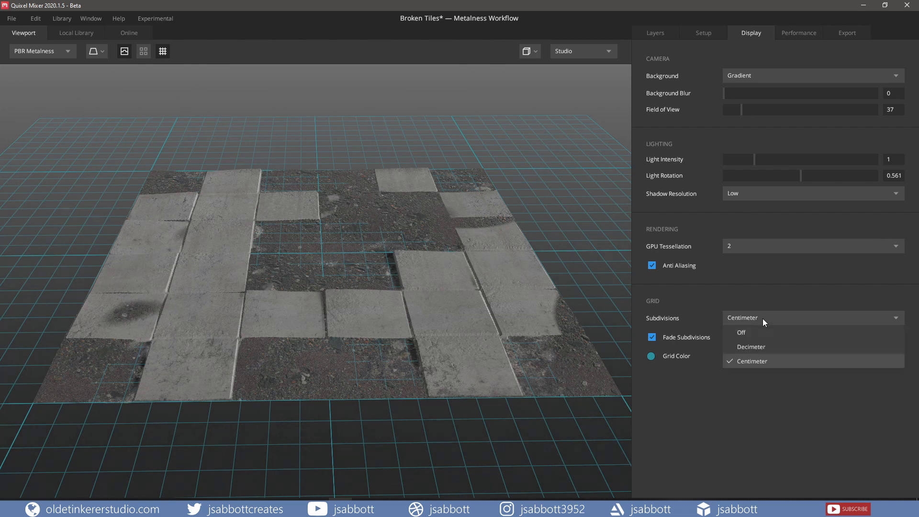
click(763, 347)
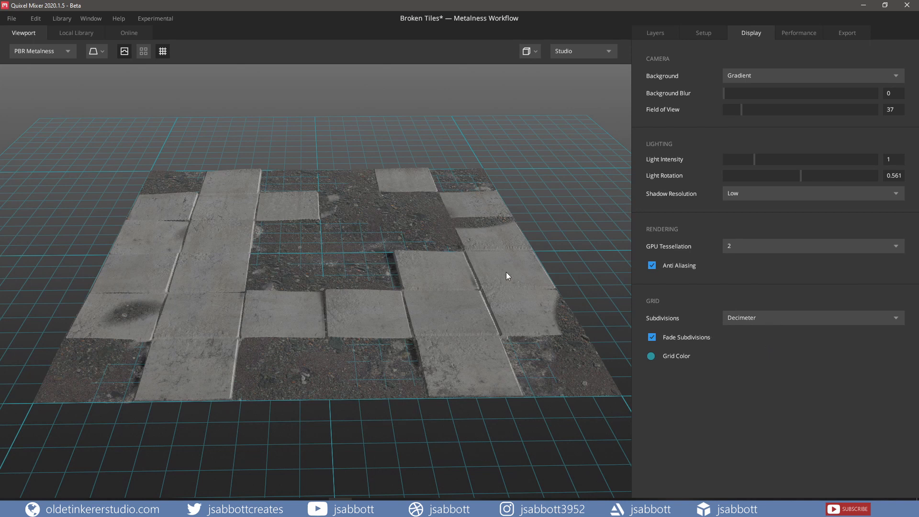
scroll(470, 267, down, 5)
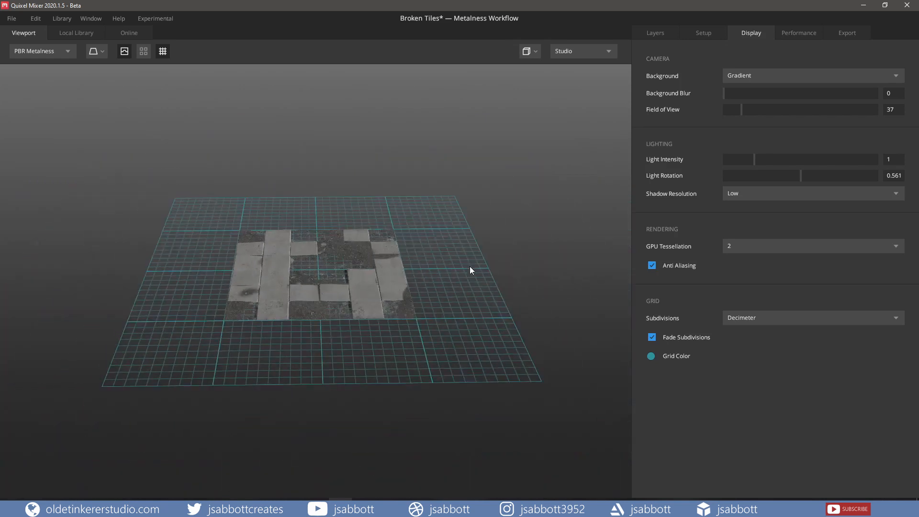
scroll(470, 266, up, 2)
scroll(470, 267, up, 2)
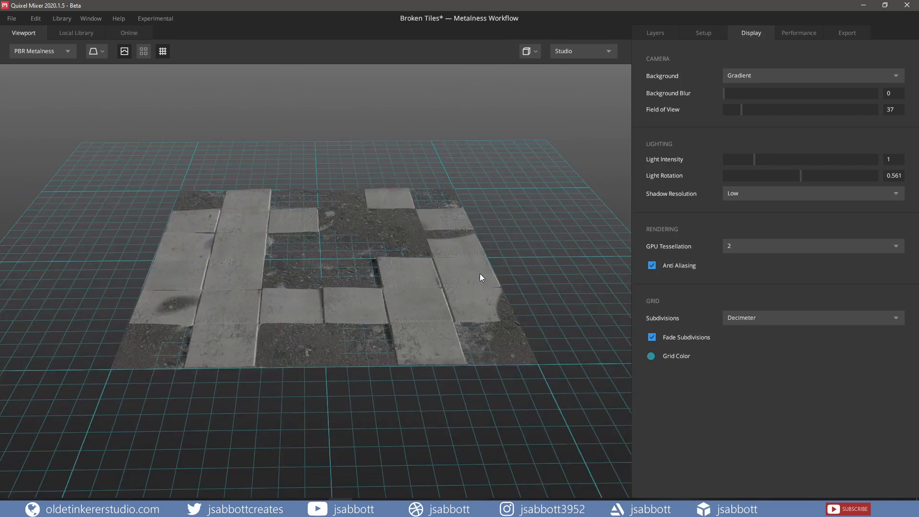
Step: Change the grid color to a very light gray and hide the grid in the viewport
click(651, 356)
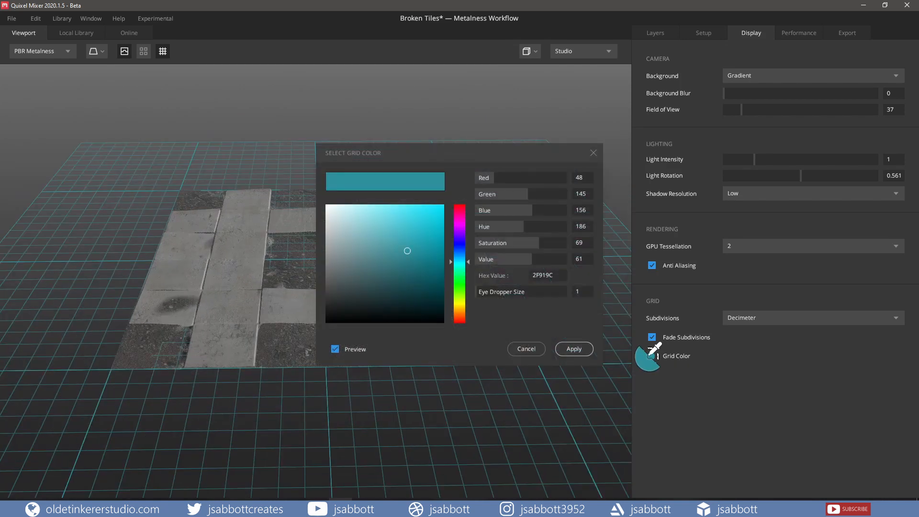
drag(401, 253, 332, 225)
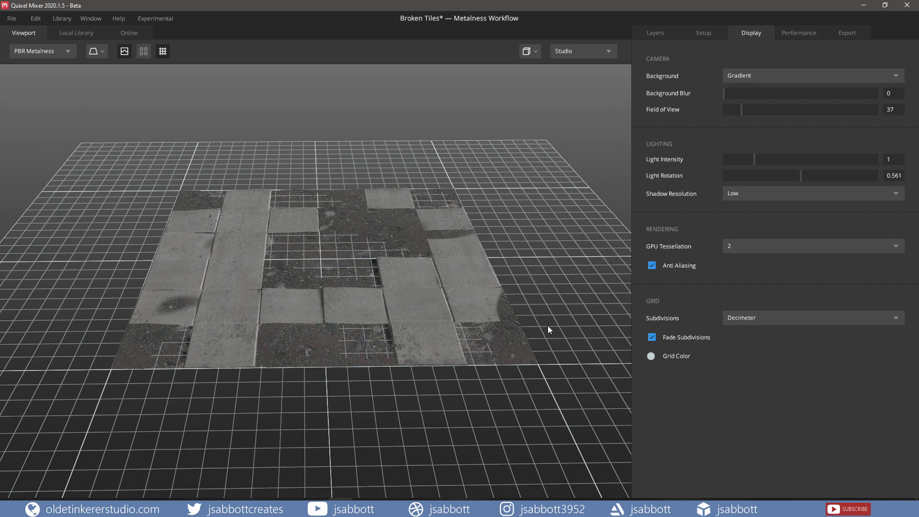
key(g)
Step: Review the general performance options for Viewport Resolution, Target Frame Rate and High Quality Blur without changing them
click(799, 32)
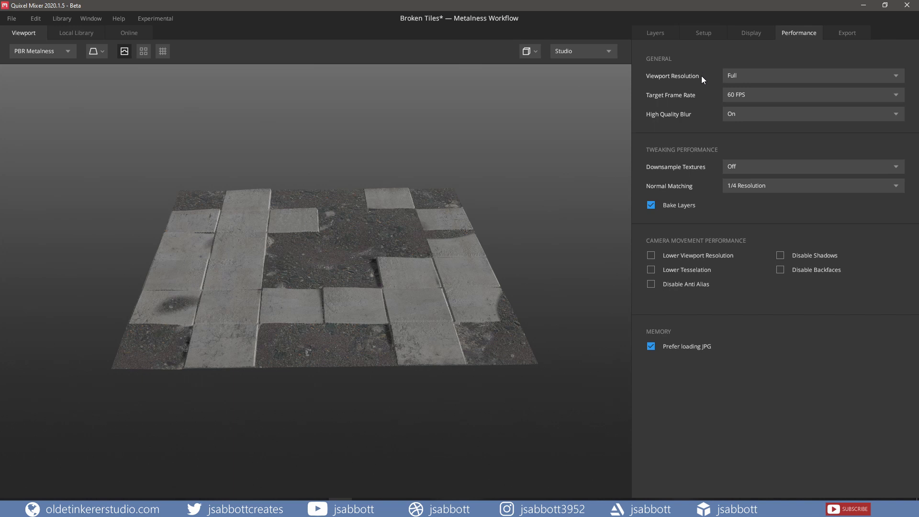
click(762, 76)
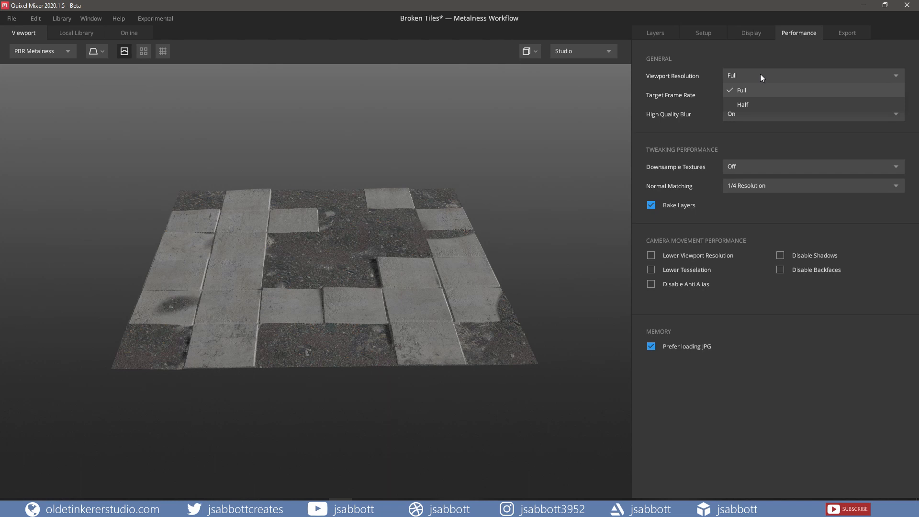
click(762, 77)
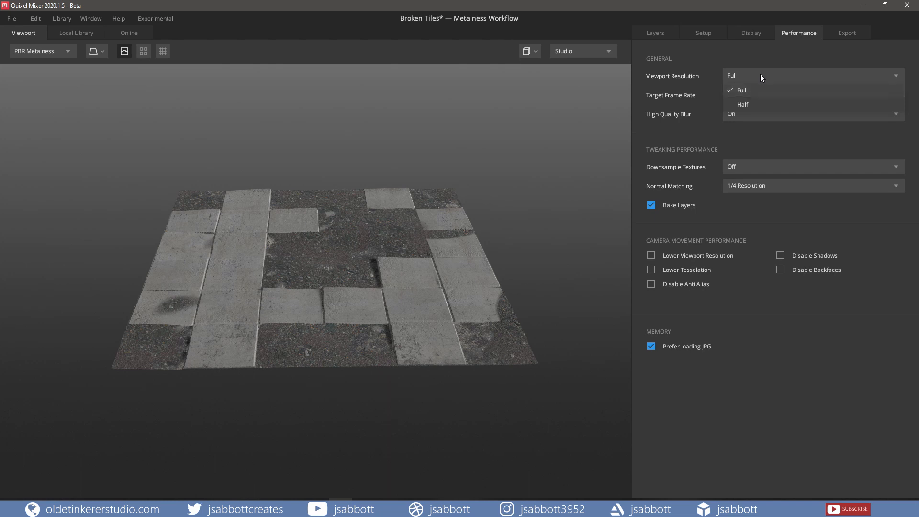
click(747, 95)
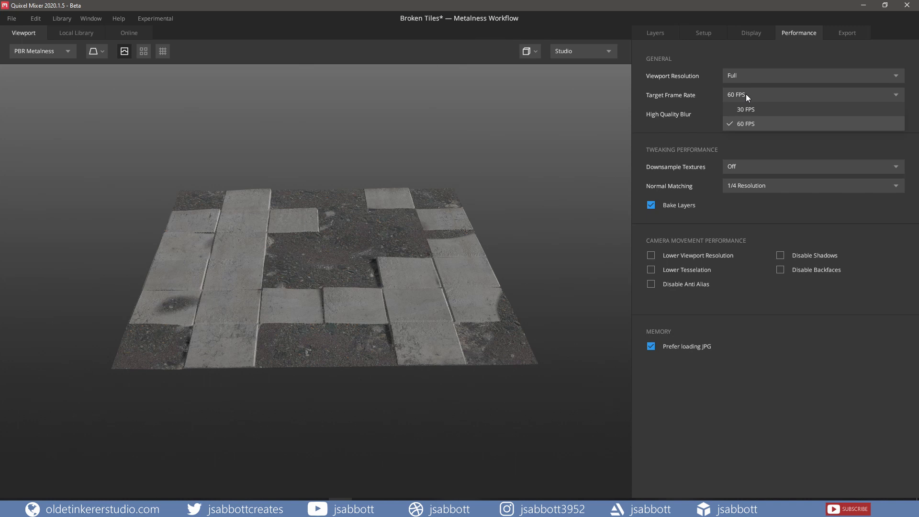
click(710, 93)
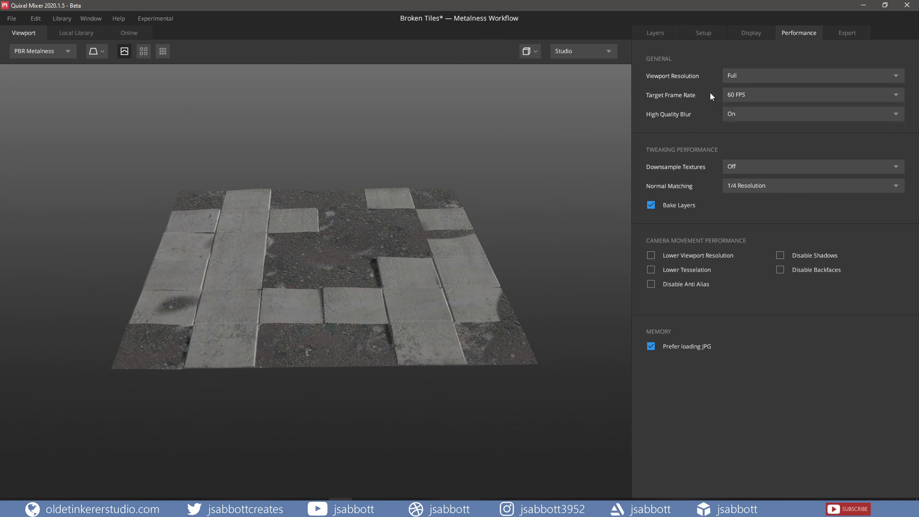
click(748, 116)
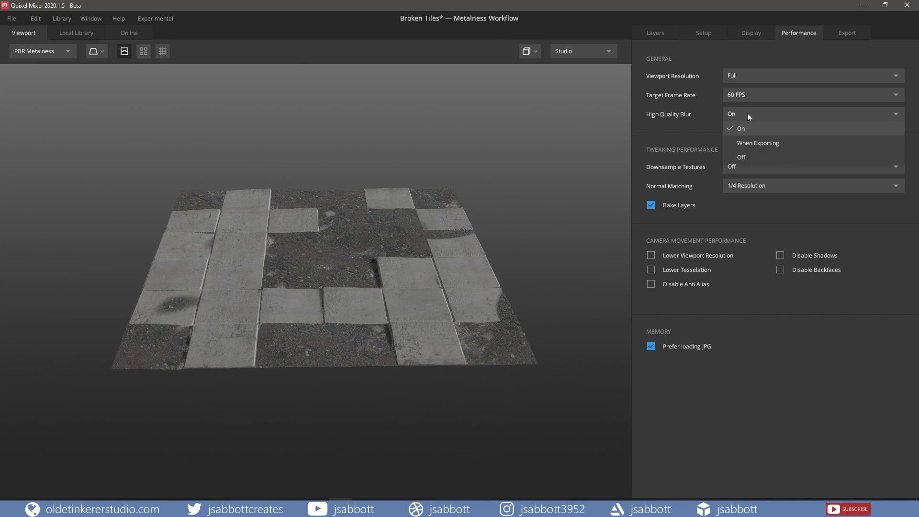
click(748, 115)
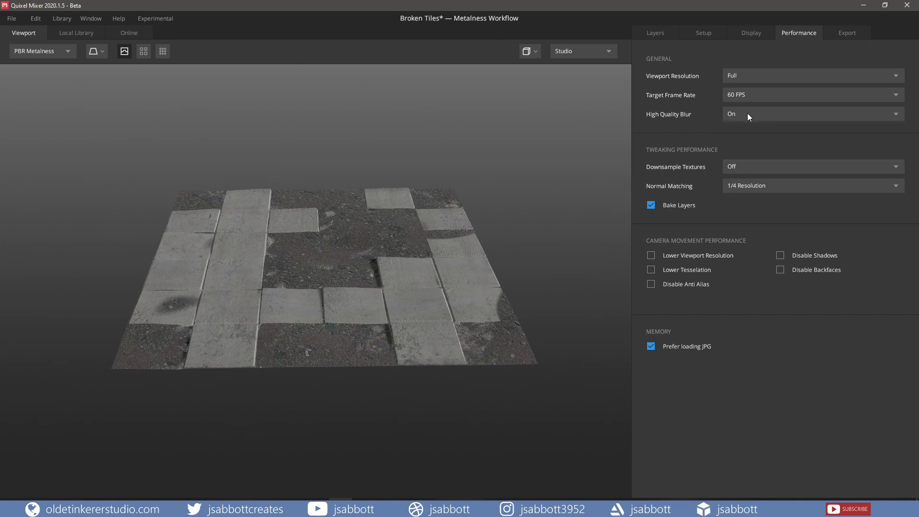
Step: Check the available choices for Downsample Textures and Normal Matching in the tweaking performance settings
click(740, 166)
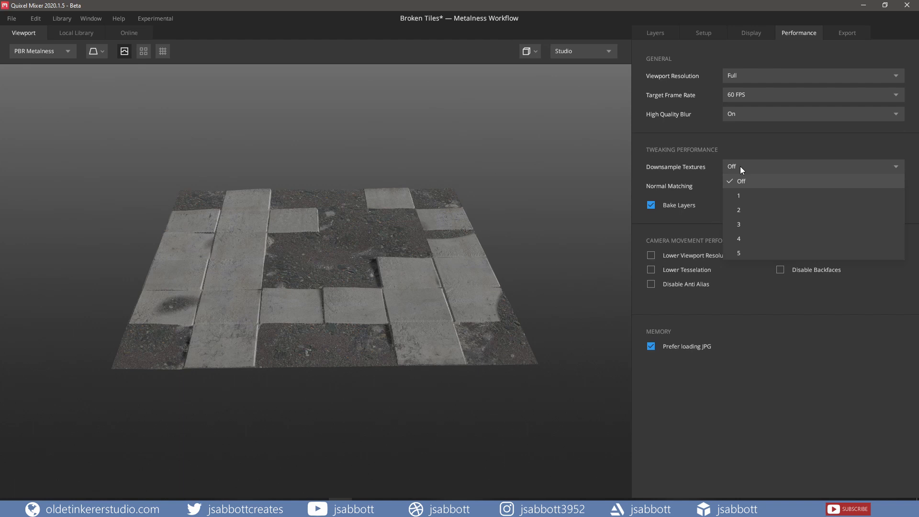
click(740, 165)
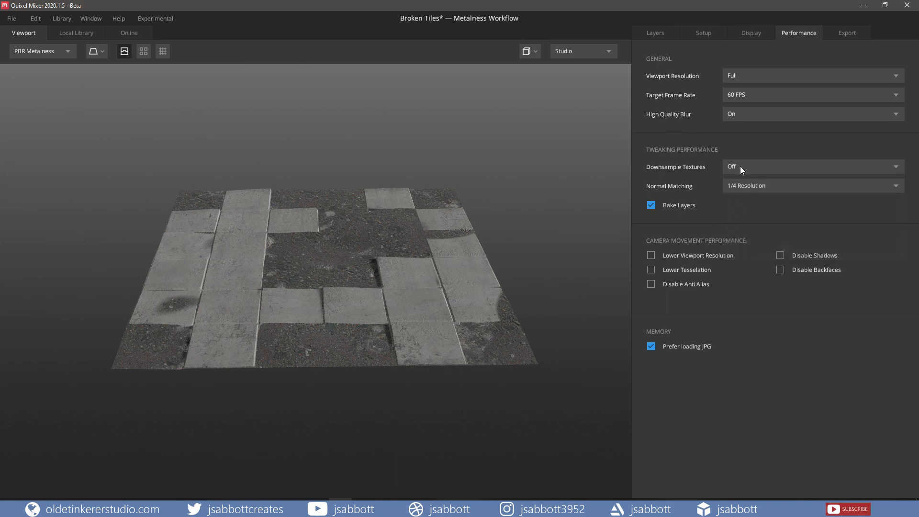
click(749, 189)
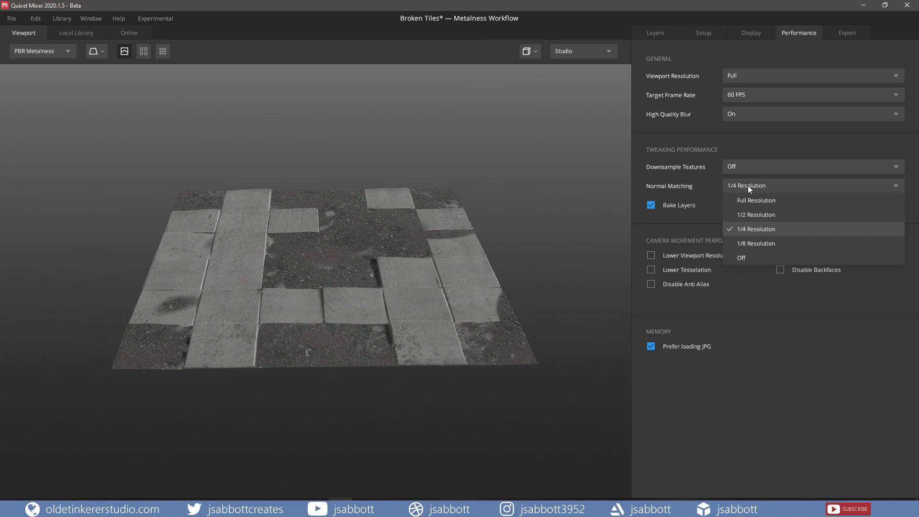
click(750, 188)
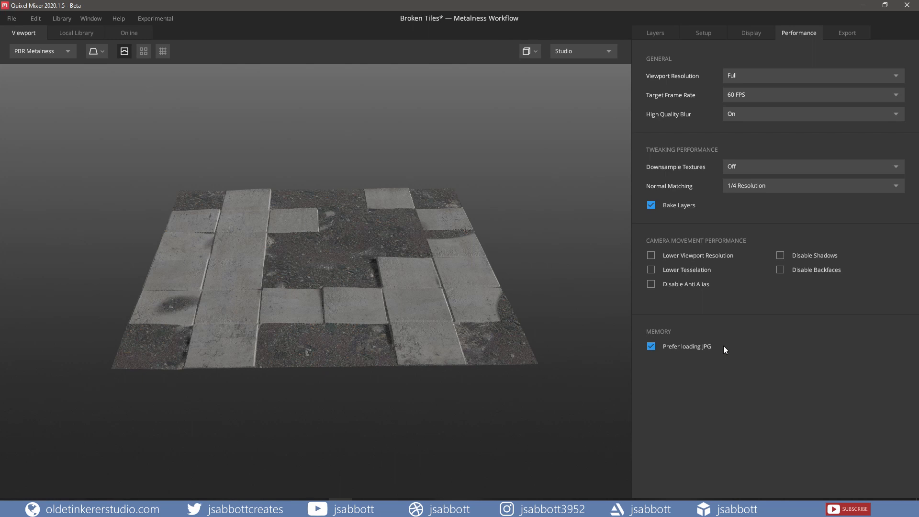
Step: Review the export settings for the Broken Tiles maps, checking the available Export Format and Export Resolution choices
click(841, 32)
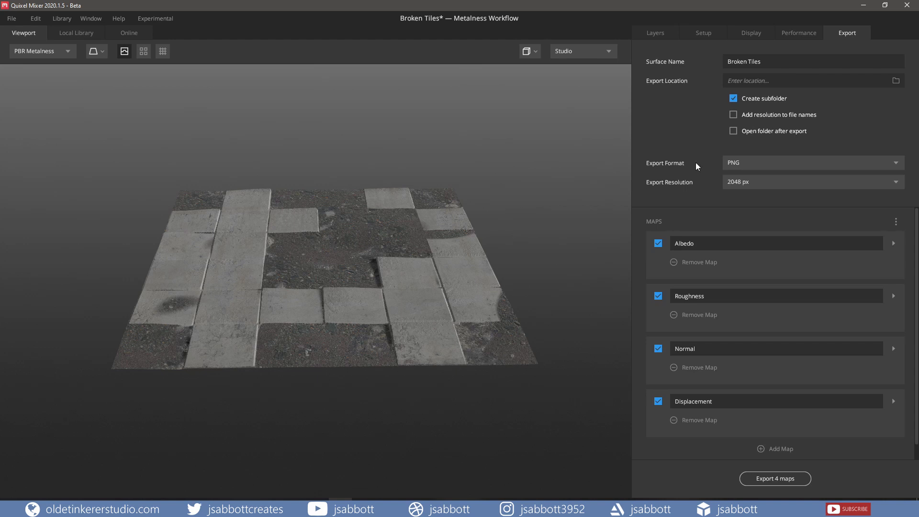
click(765, 163)
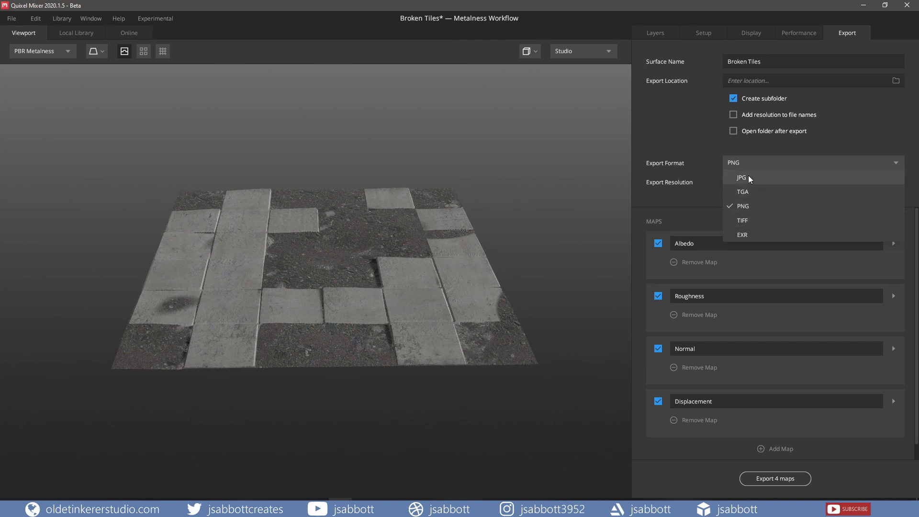
click(709, 163)
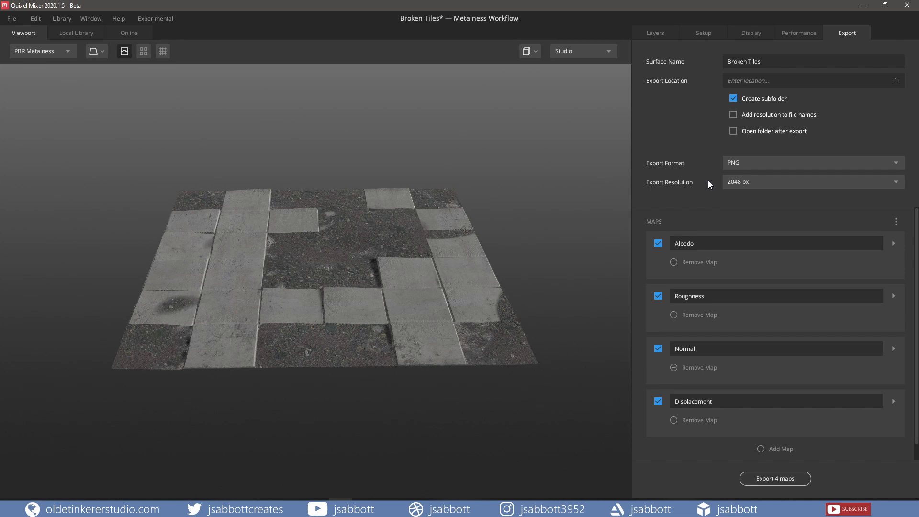
click(763, 189)
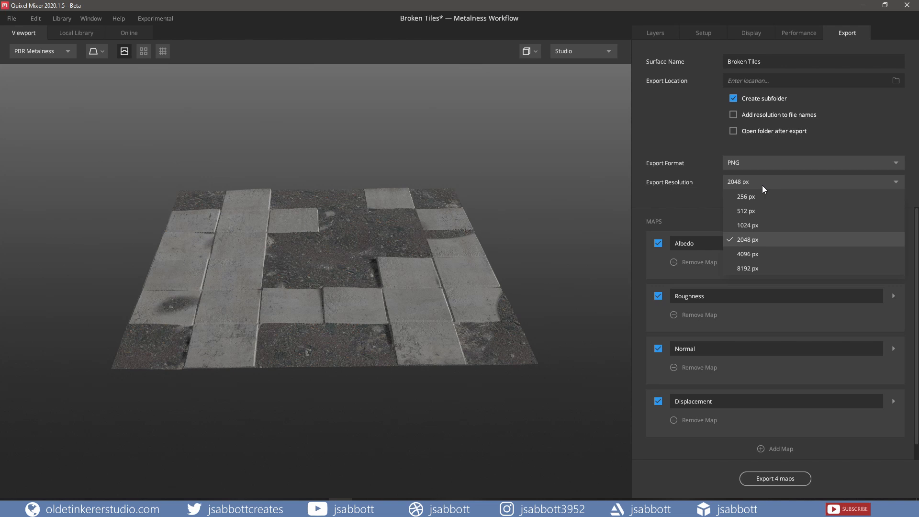
click(706, 181)
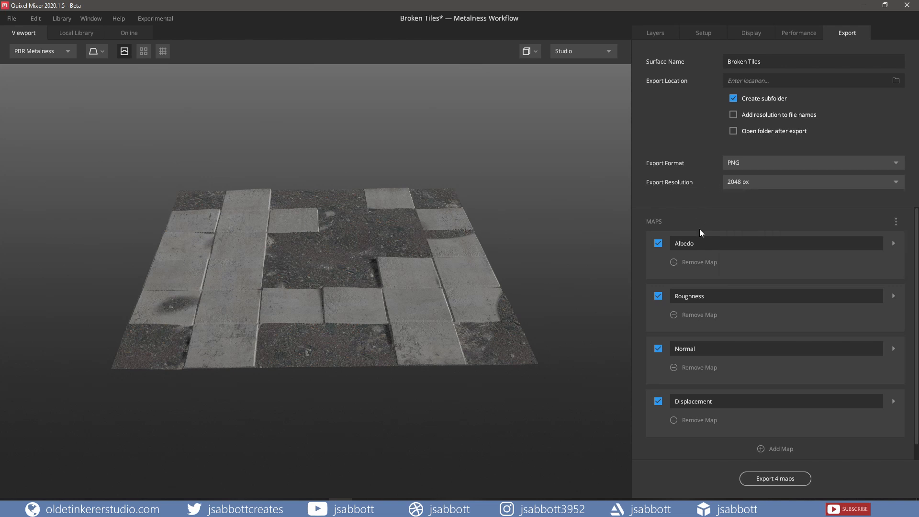